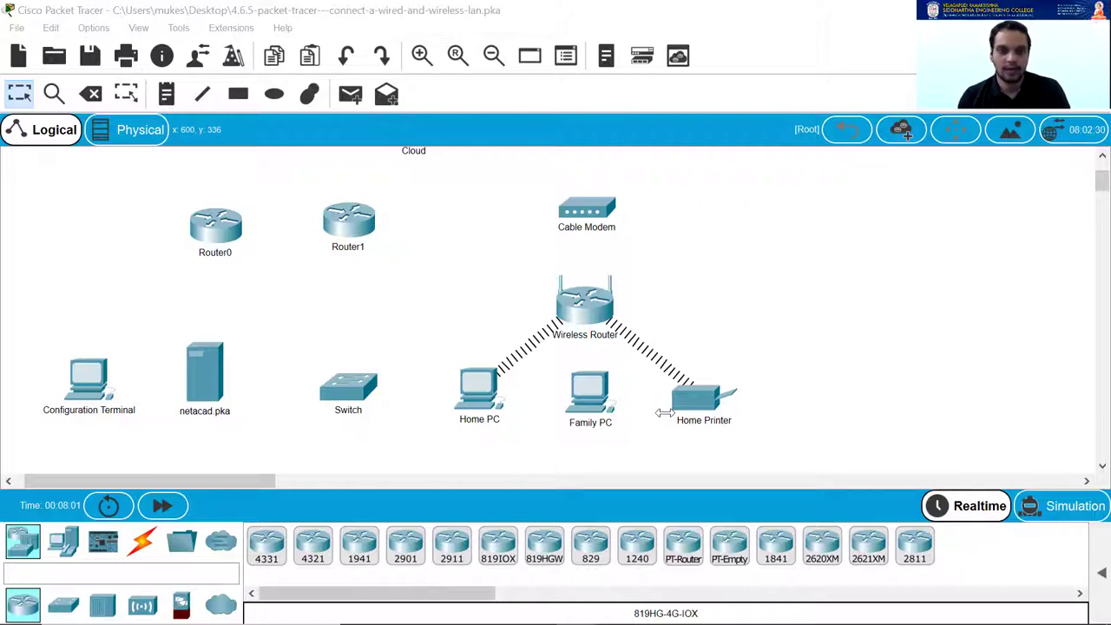
scroll(350, 299, up, 1)
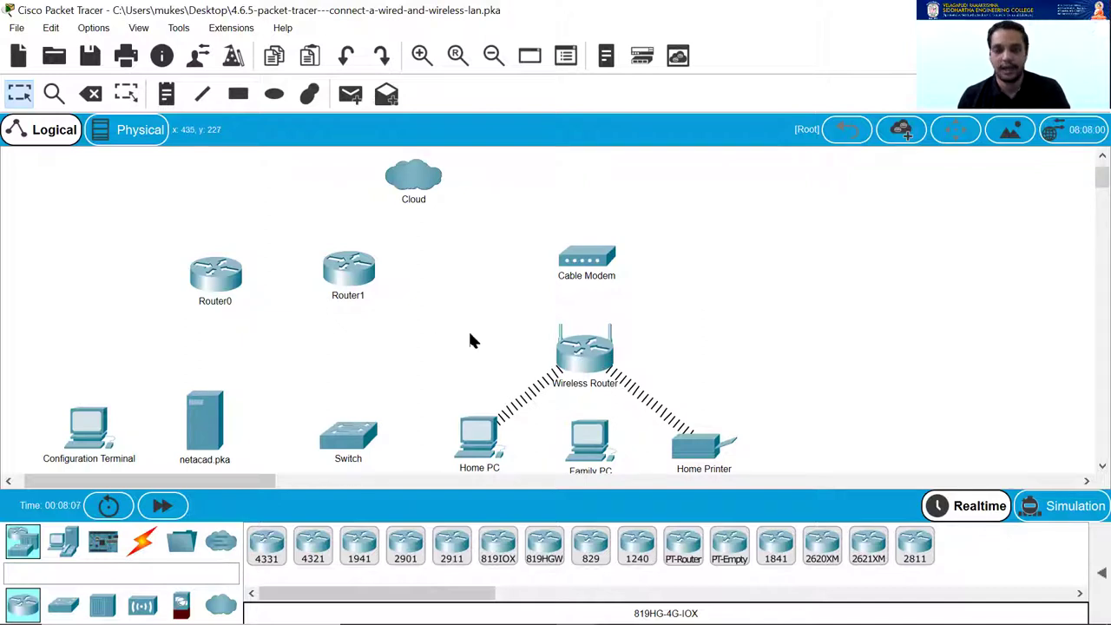
scroll(411, 359, down, 1)
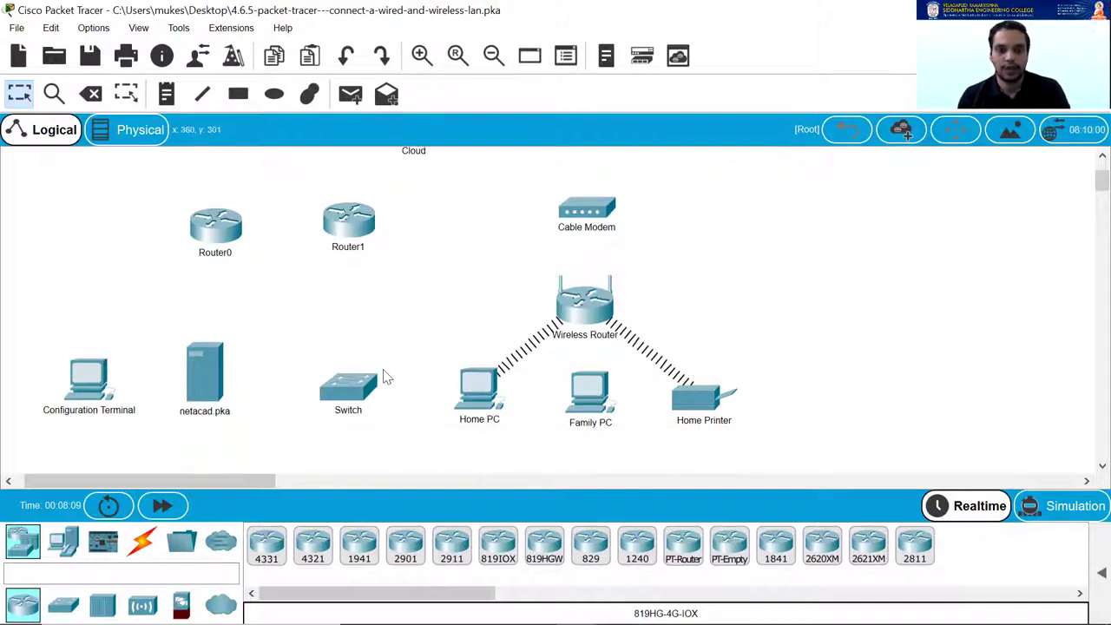
scroll(300, 395, up, 1)
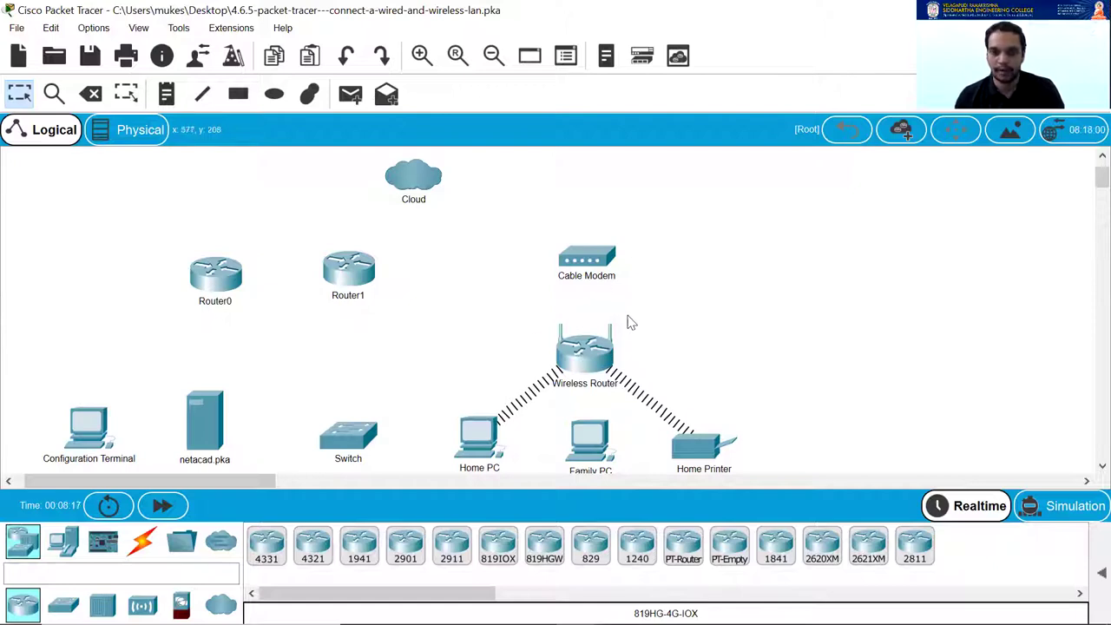
scroll(529, 428, down, 1)
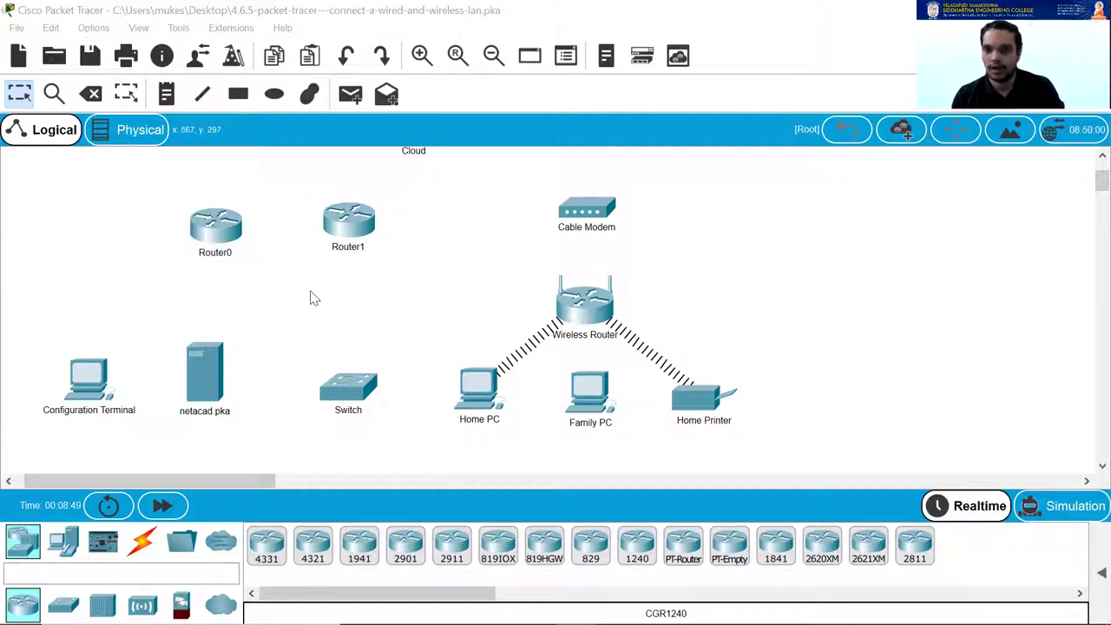
Connect Router0's FastEthernet0/0 port to the Cloud's Ethernet6 port with a Copper Straight-Through cable.
click(144, 543)
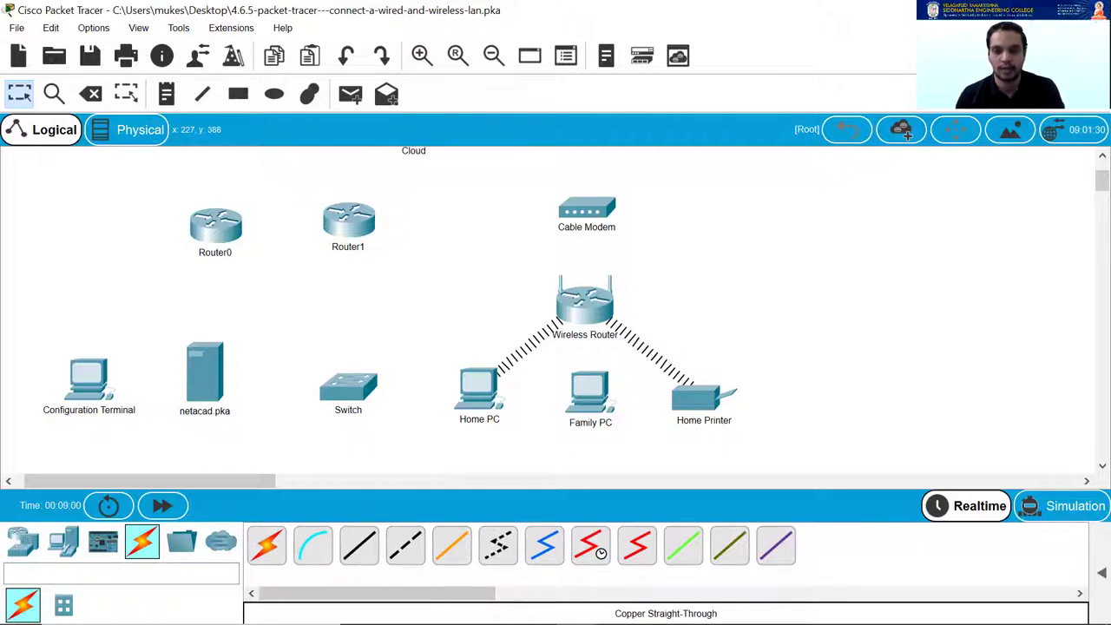
click(405, 545)
click(364, 554)
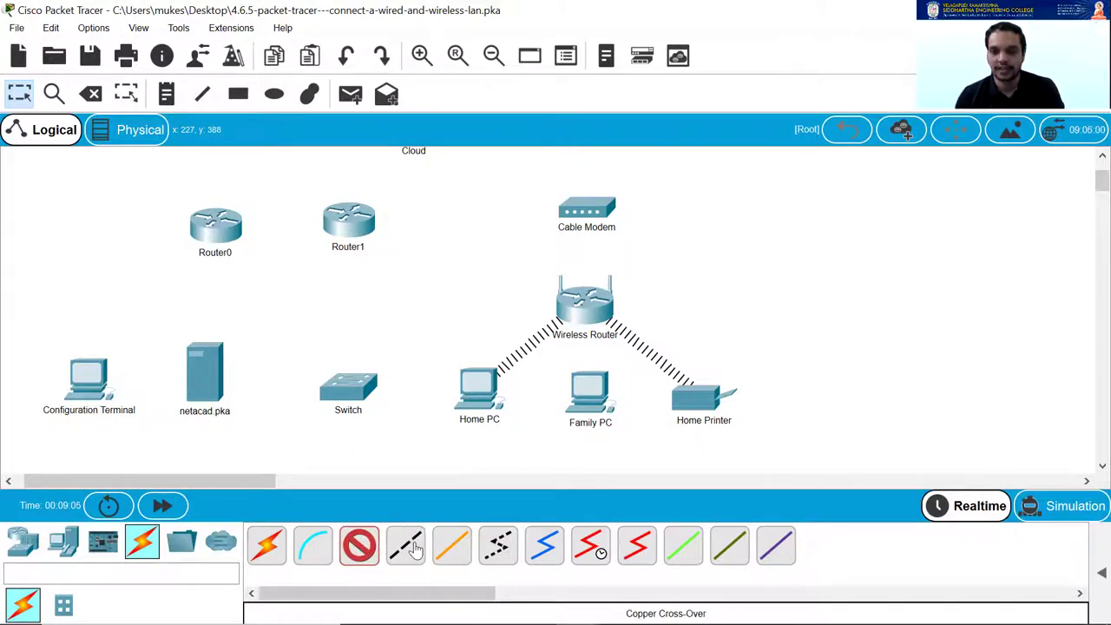
click(361, 546)
click(363, 545)
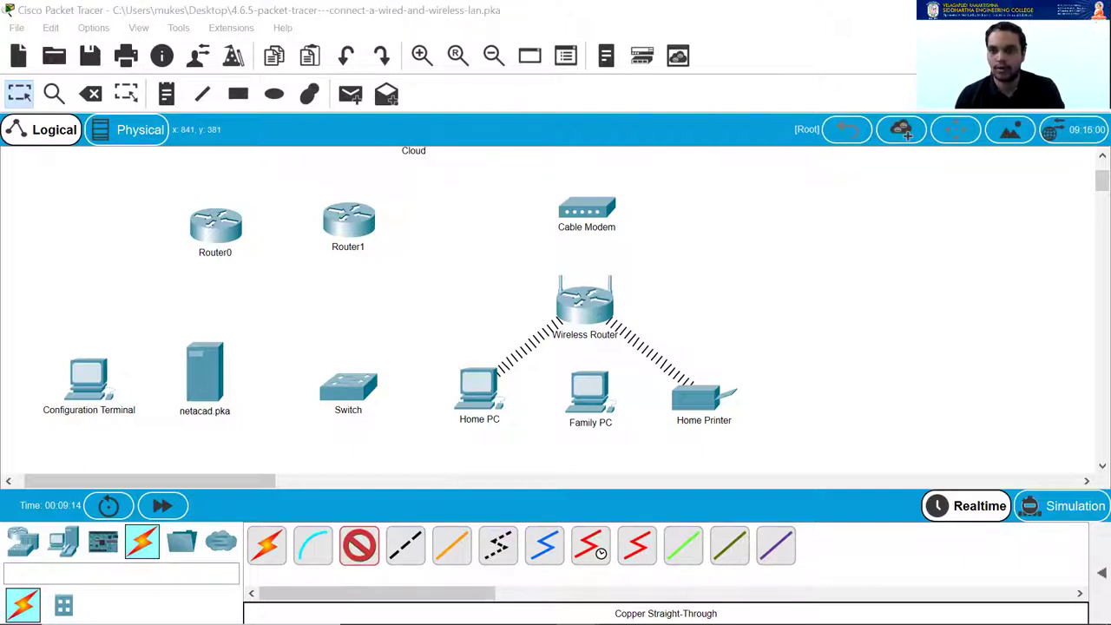
scroll(416, 334, up, 1)
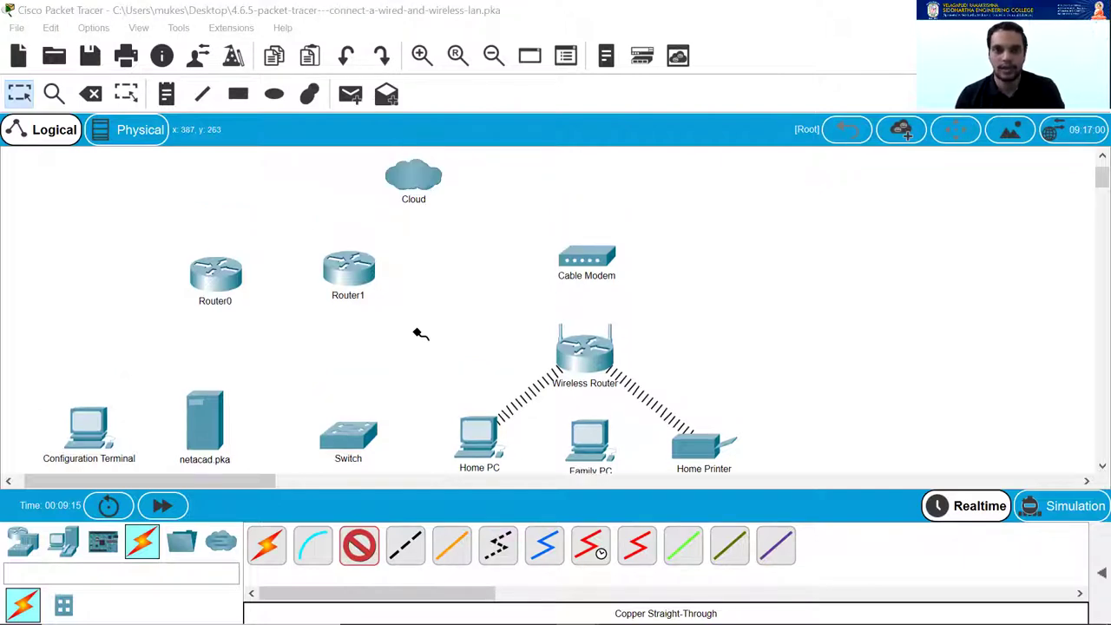
click(214, 277)
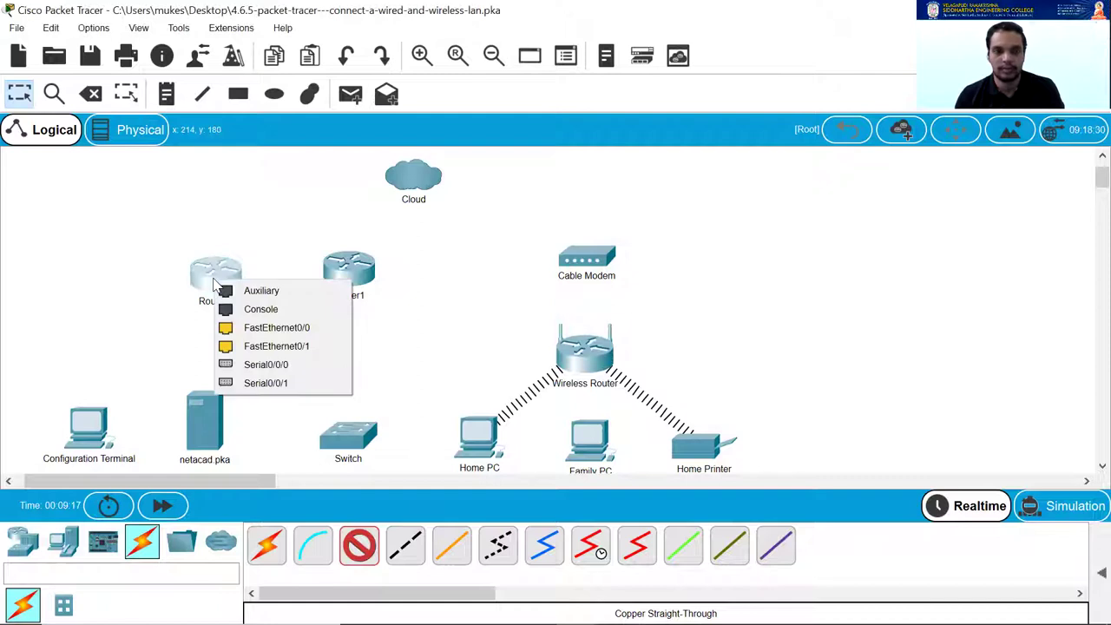
click(293, 334)
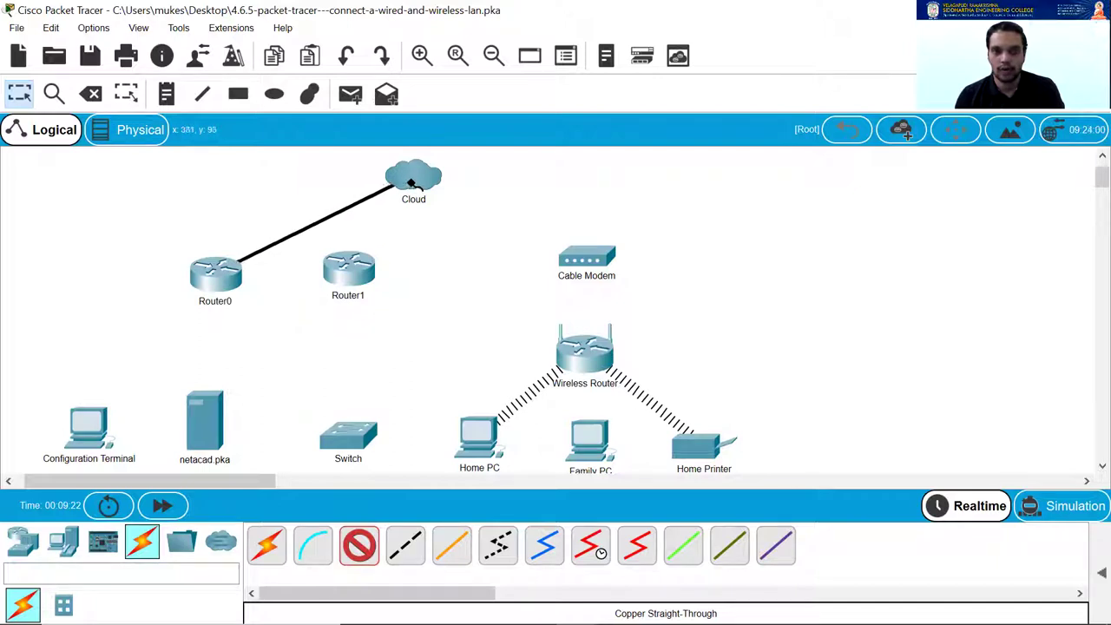
click(411, 180)
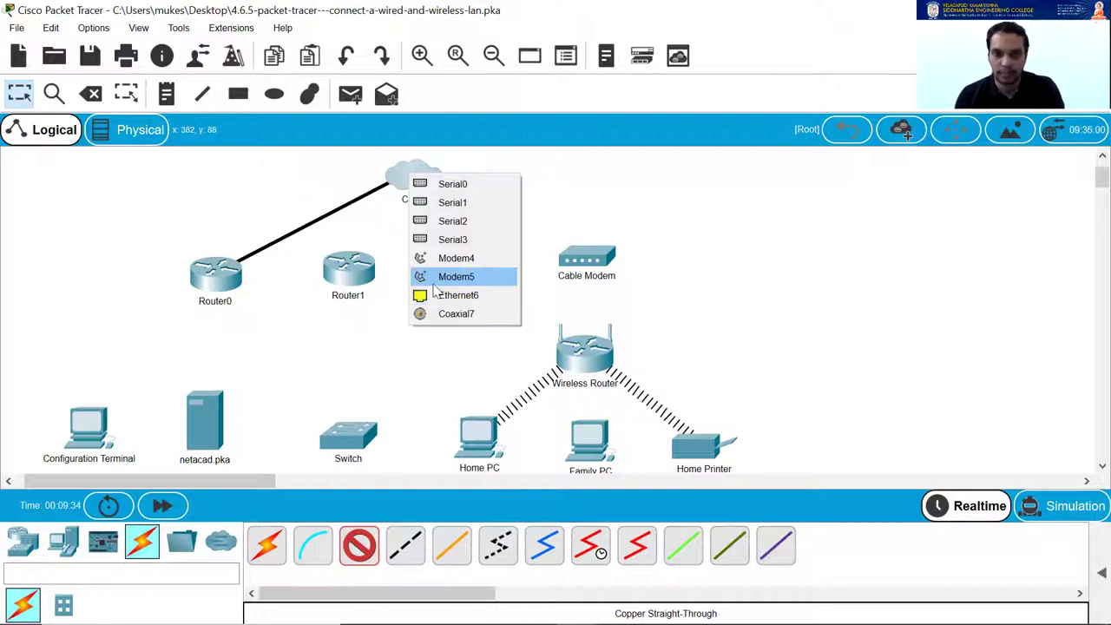
click(484, 298)
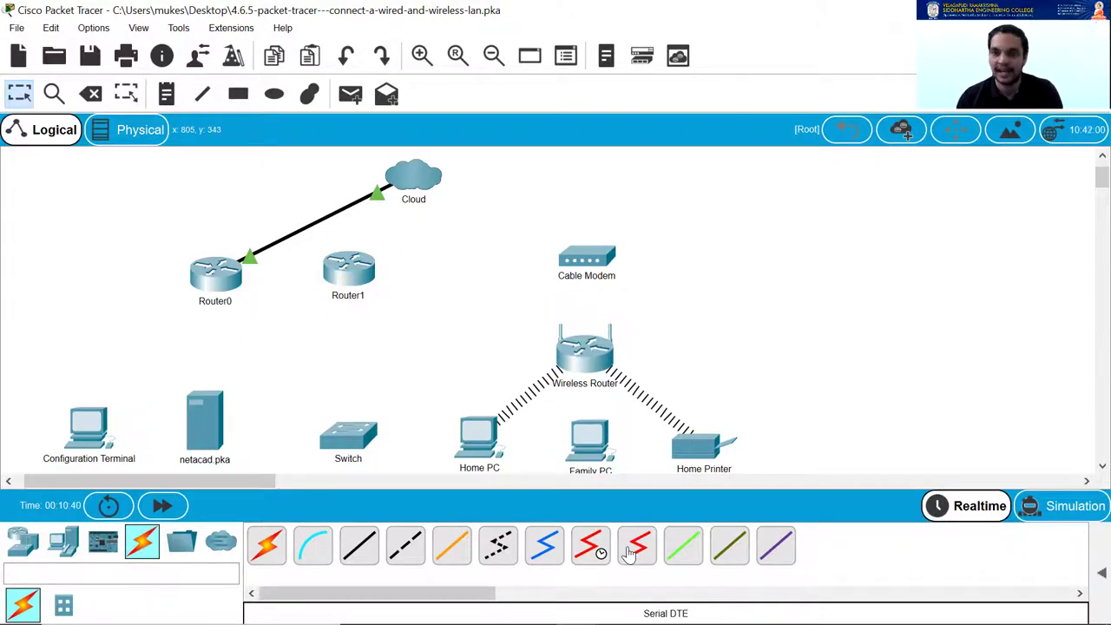
Connect the Cloud's Coaxial7 port to Port 0 of the Cable Modem with a Coaxial cable.
click(542, 554)
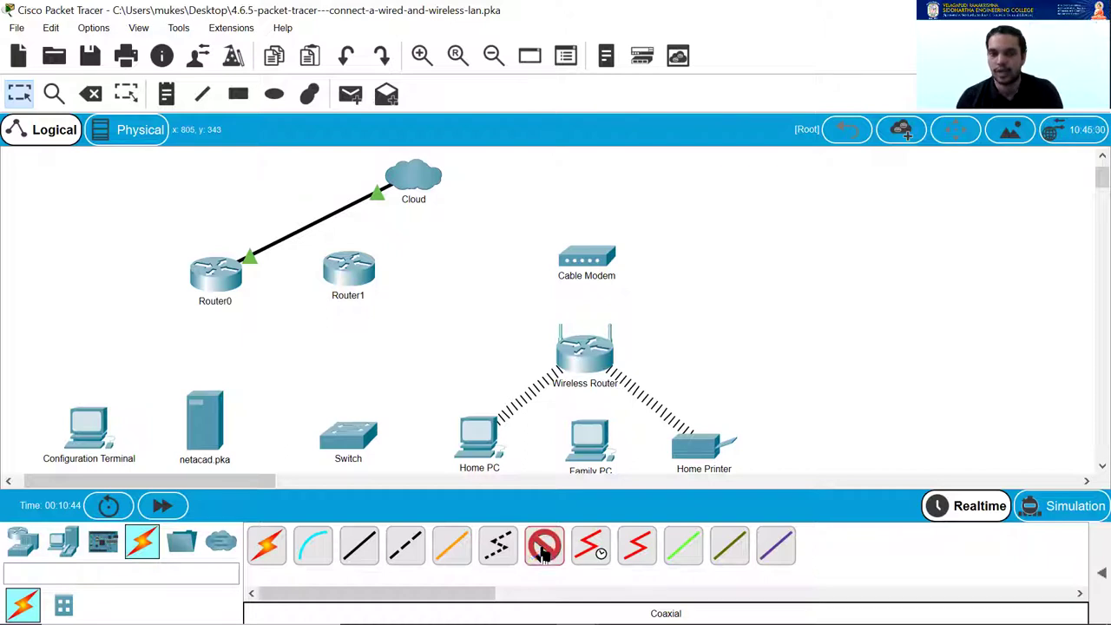
click(422, 179)
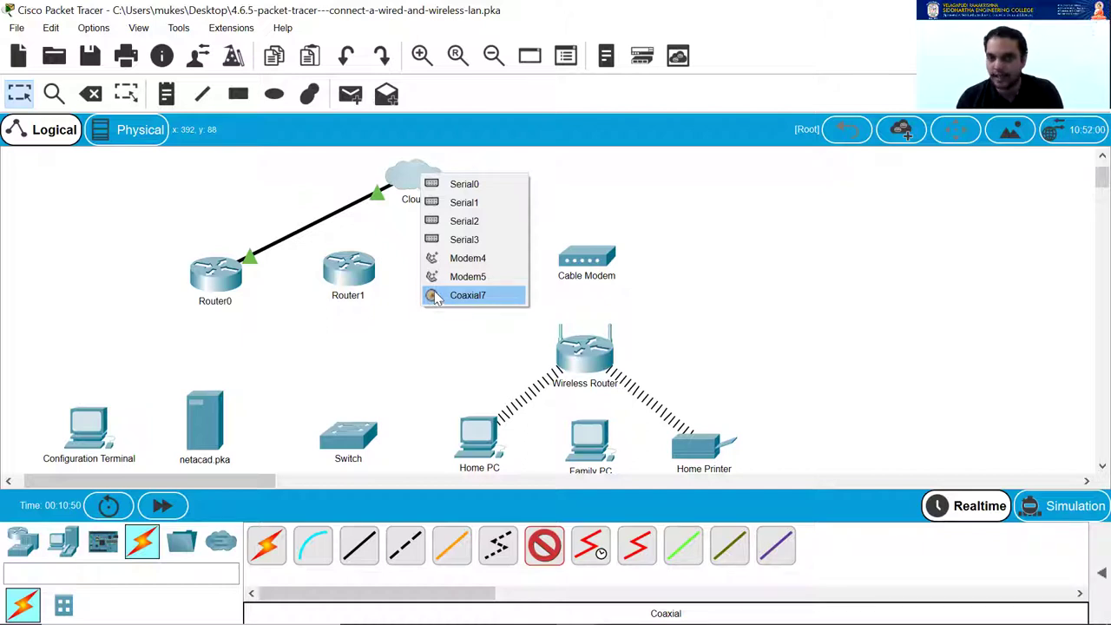
click(473, 297)
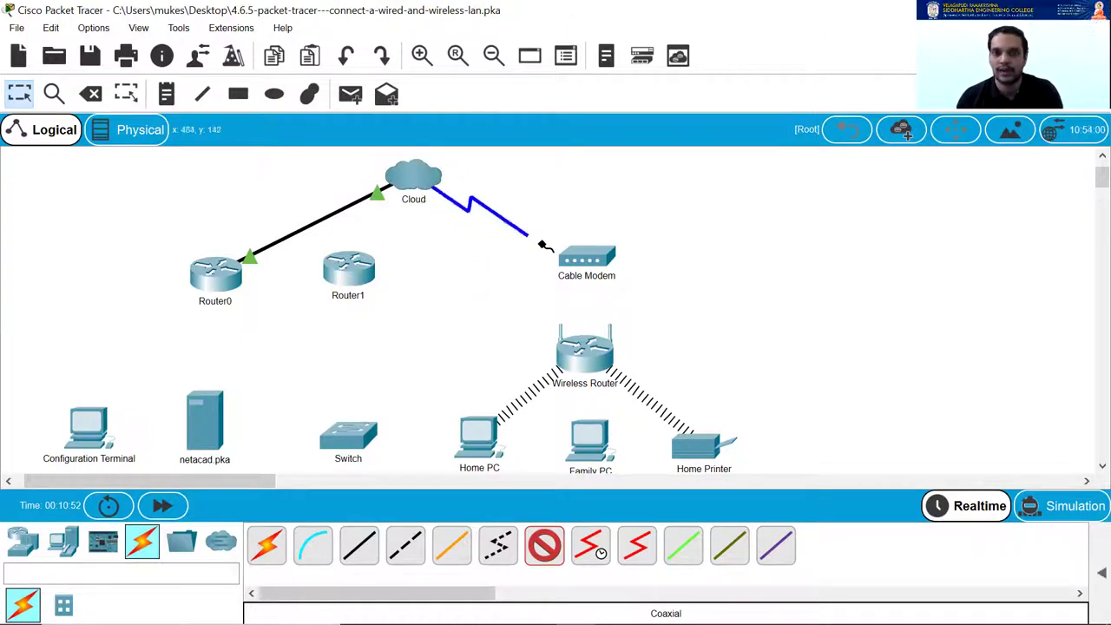
click(597, 259)
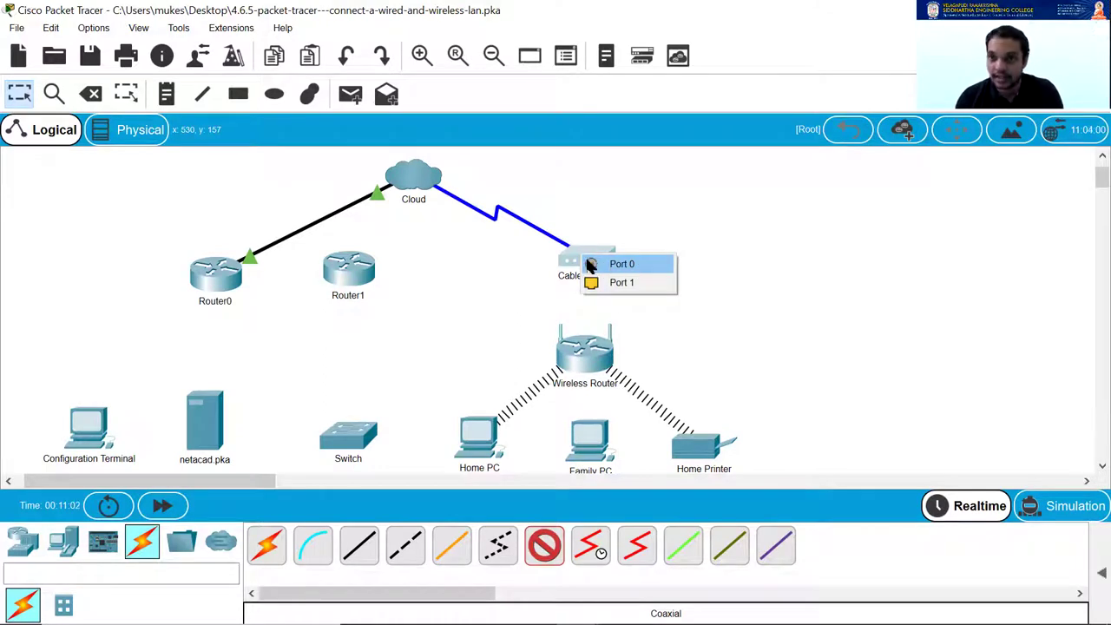
click(614, 267)
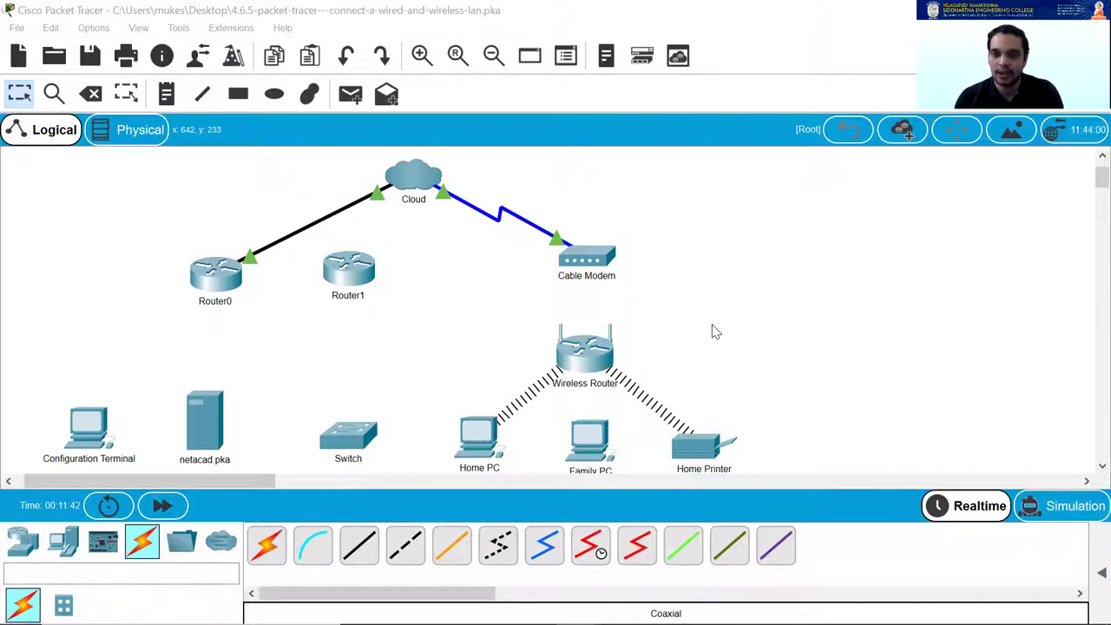
Connect Router0's Serial0/0/0 port to Router1's Serial0/0 port with a Serial DTE cable.
click(638, 547)
click(215, 276)
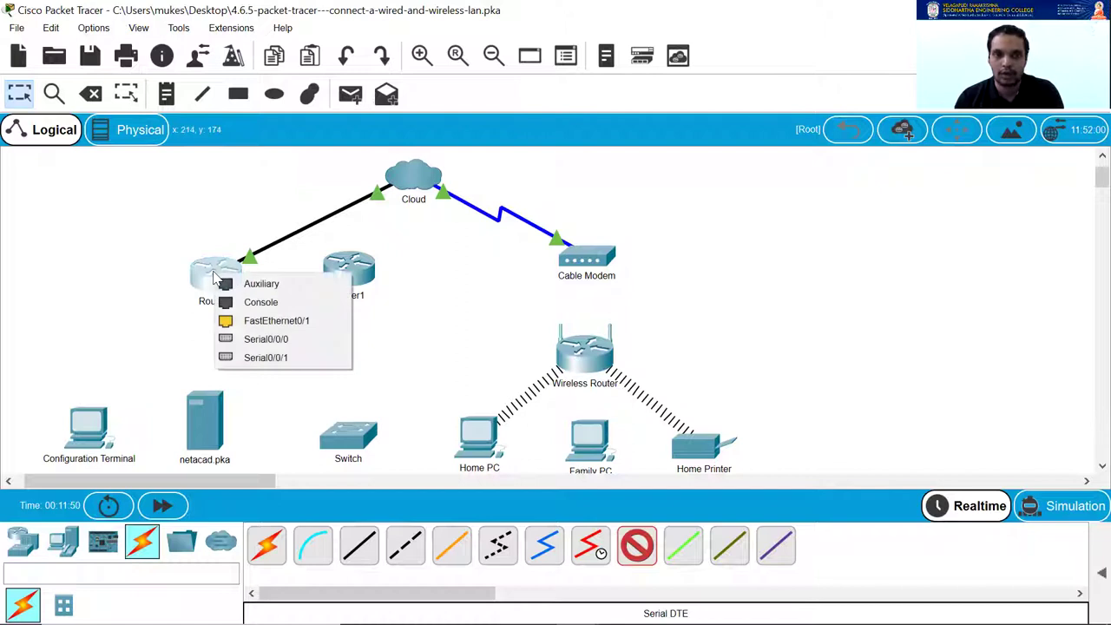
click(287, 344)
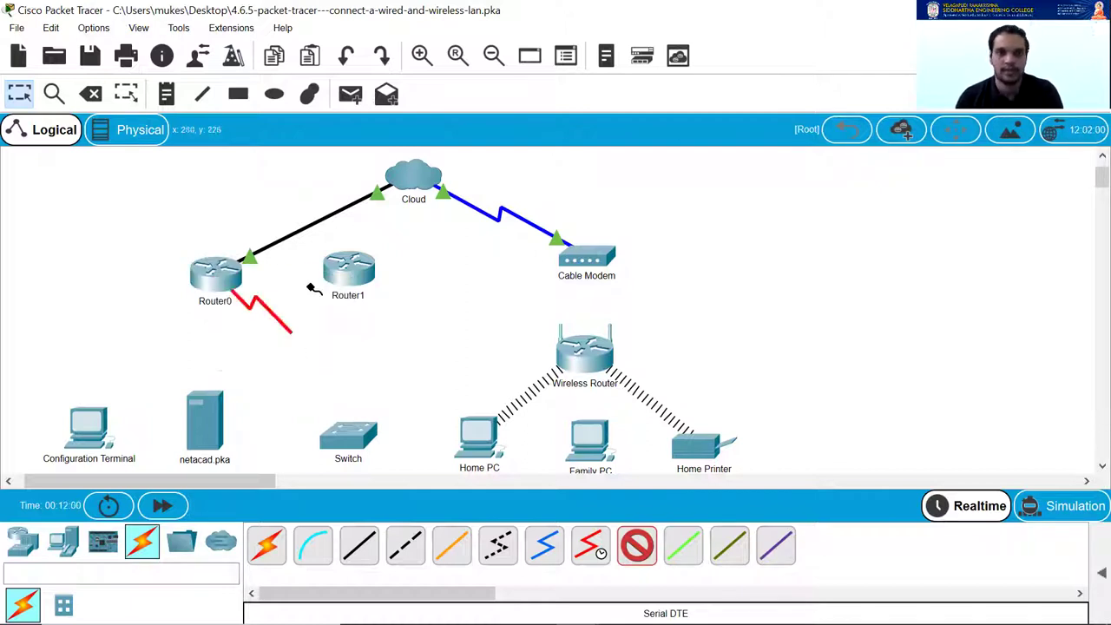
click(357, 273)
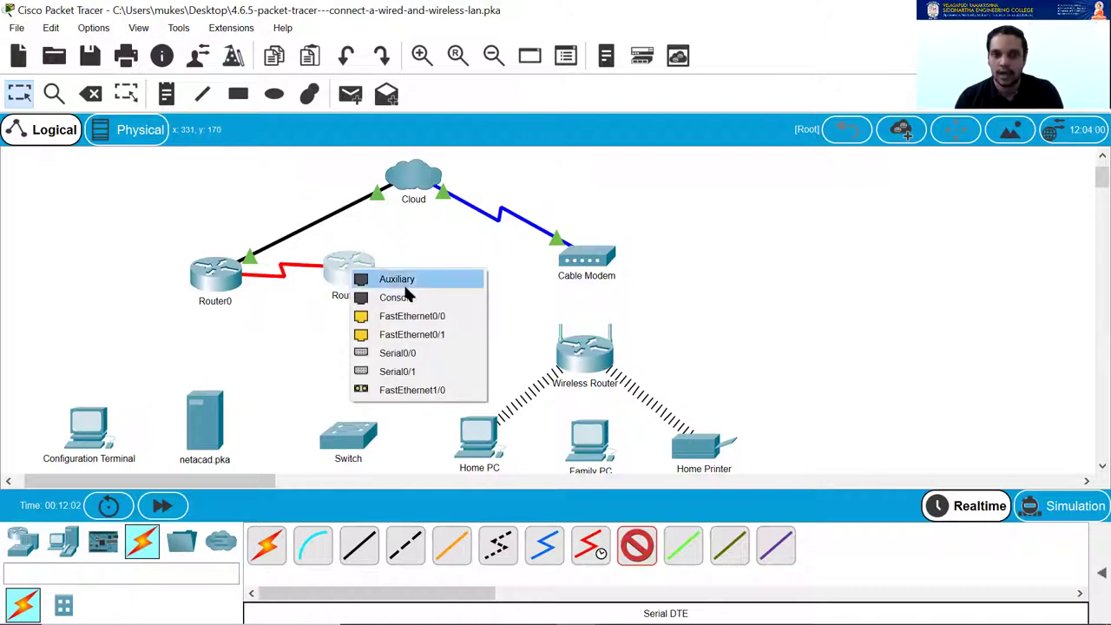
click(429, 353)
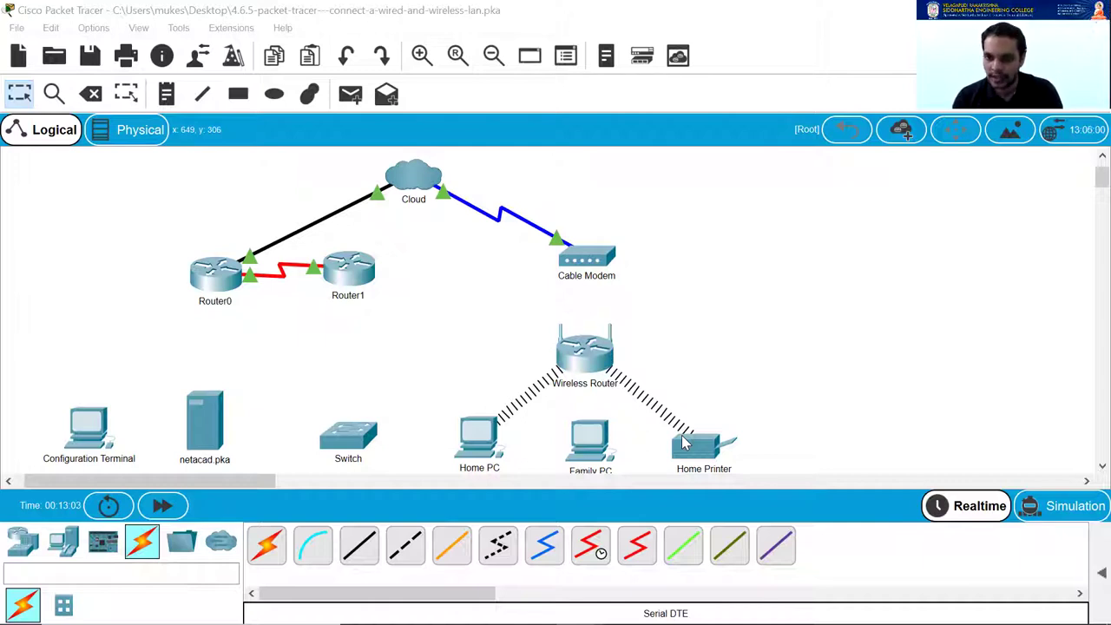
Try to connect Router0's FastEthernet0/1 port to the netacad.pka server's FastEthernet0 port with a Copper Straight-Through cable.
click(361, 553)
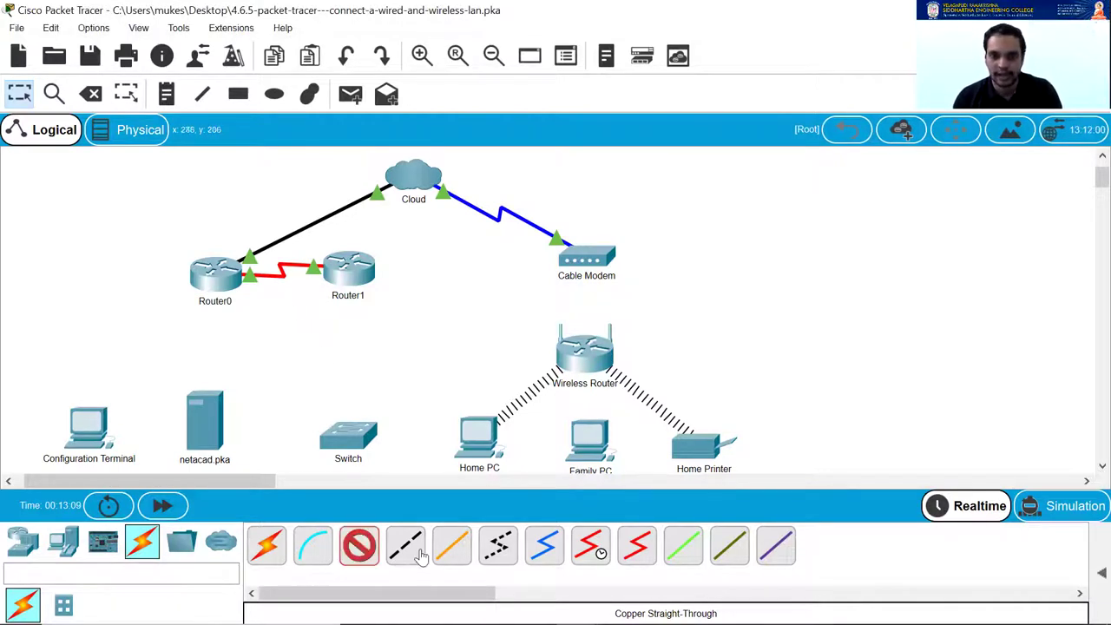
click(217, 280)
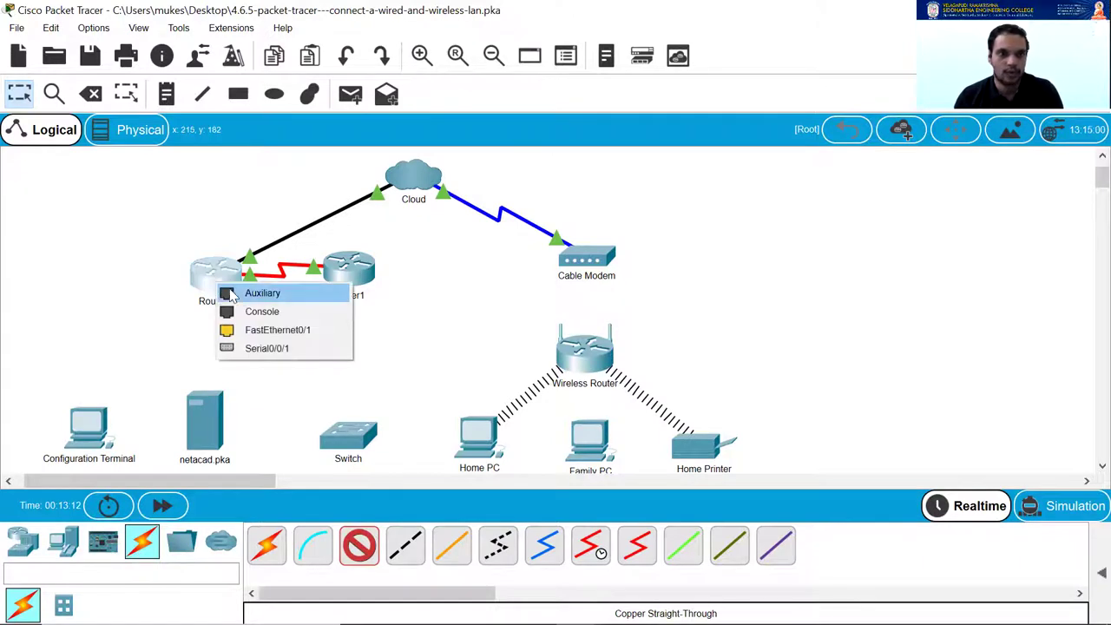
click(258, 330)
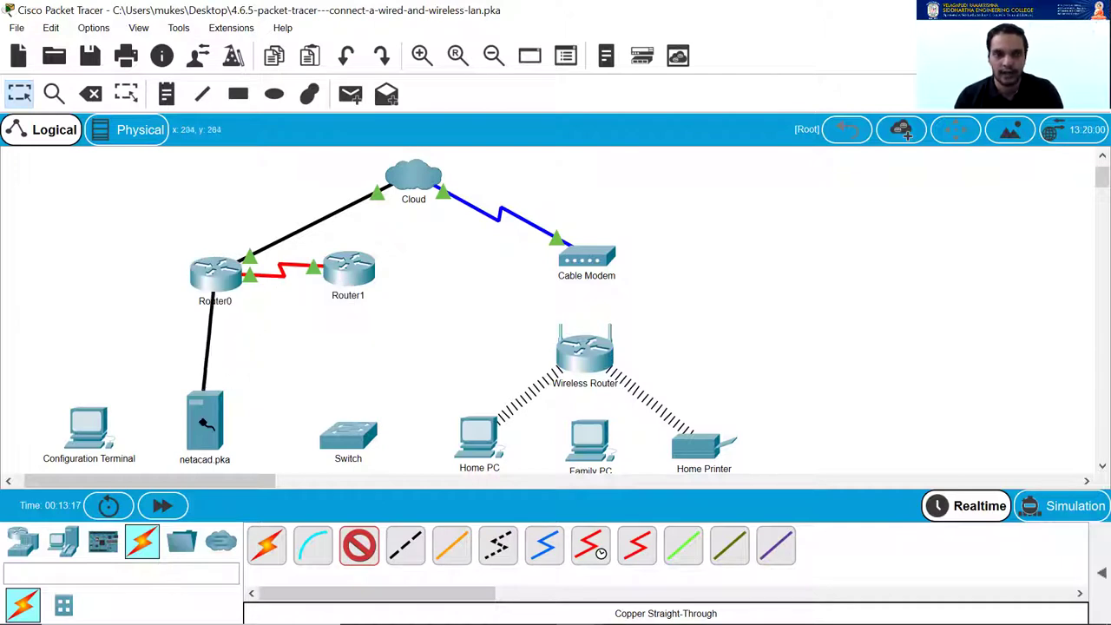
click(203, 429)
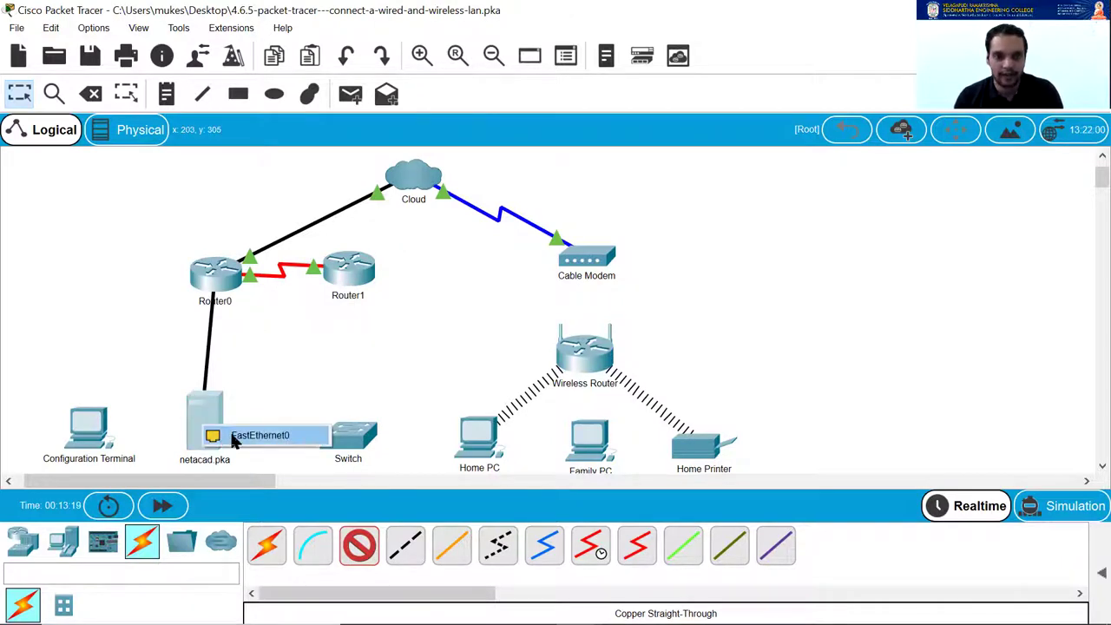
click(235, 435)
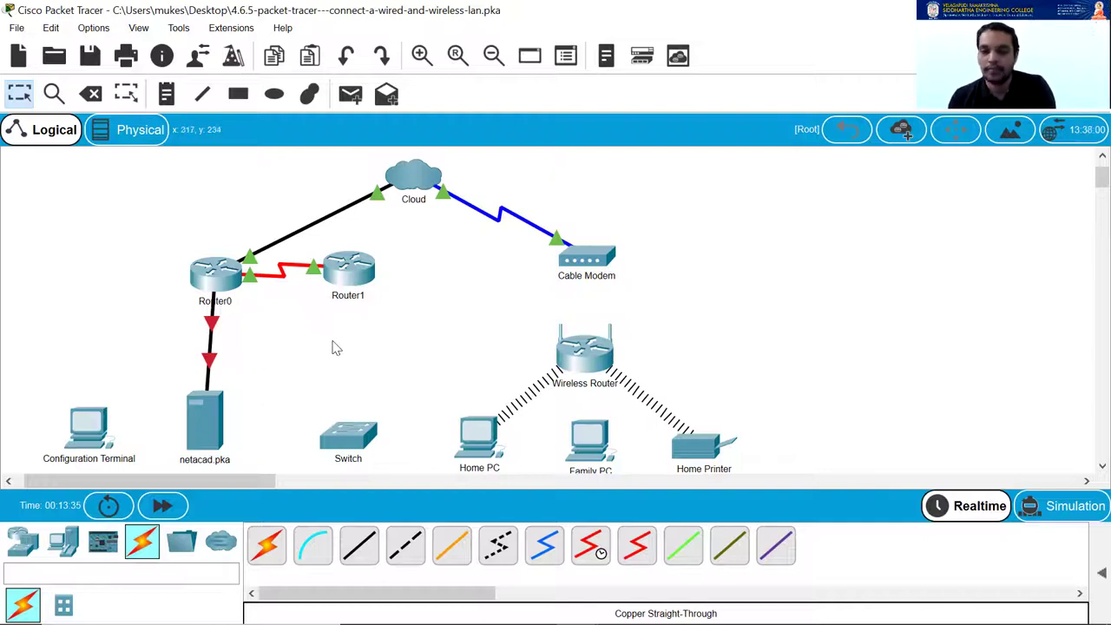
Delete the straight-through link between Router0 and the netacad.pka server, then leave delete mode.
key(Delete)
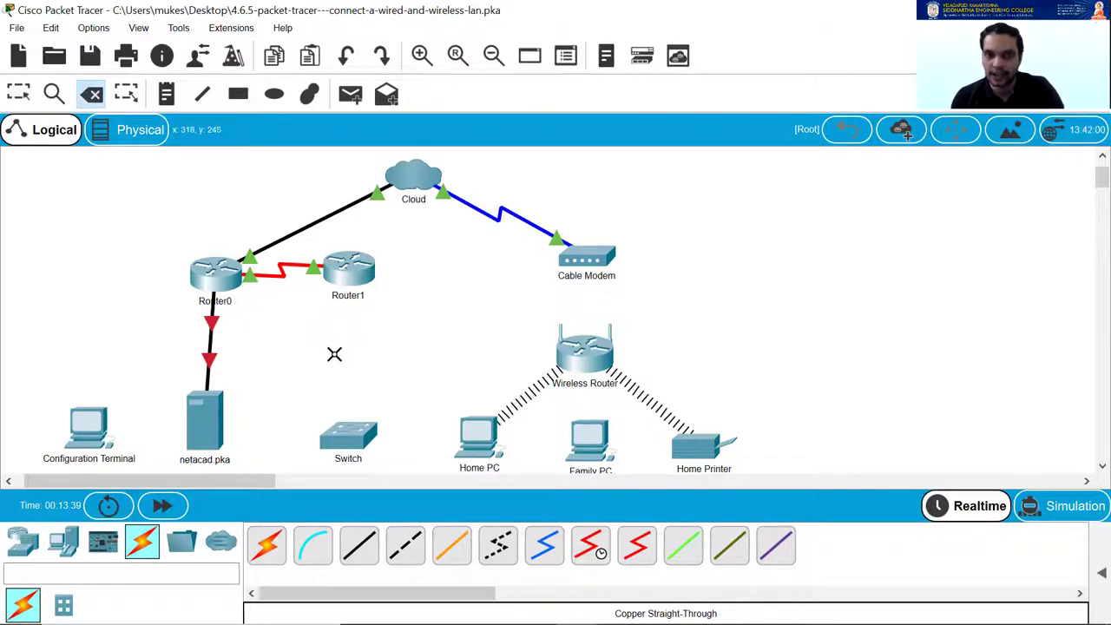
click(211, 329)
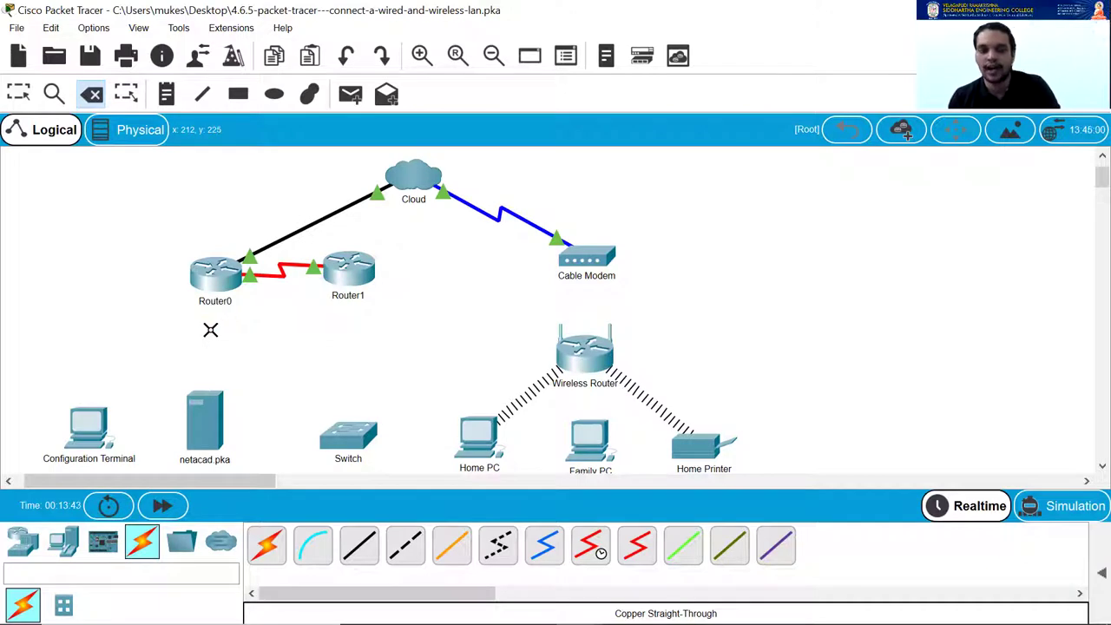
key(Escape)
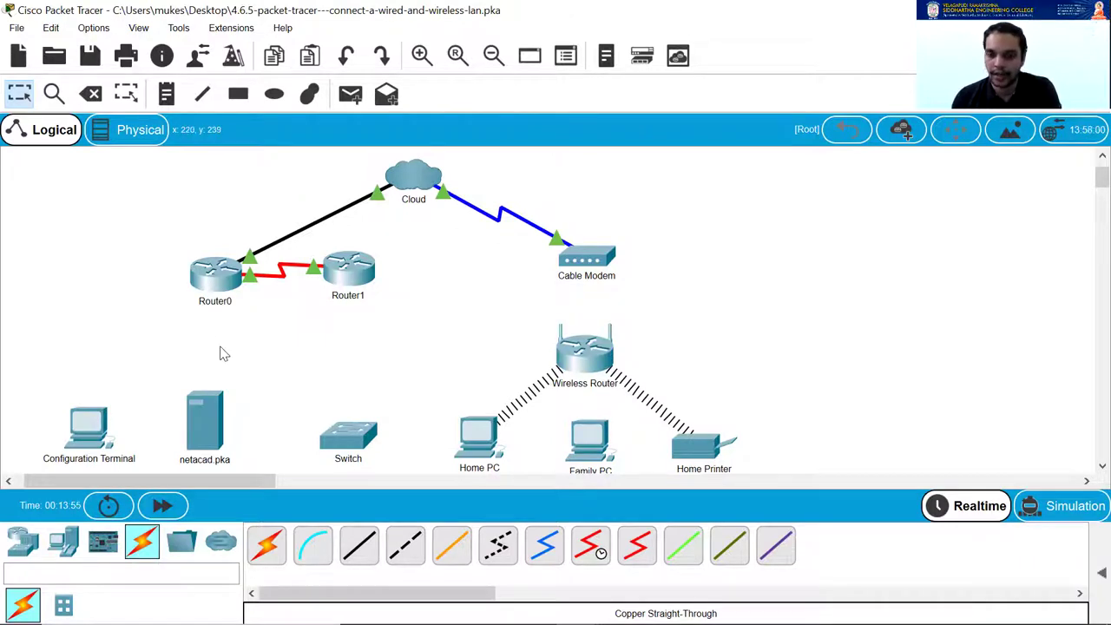
key(Delete)
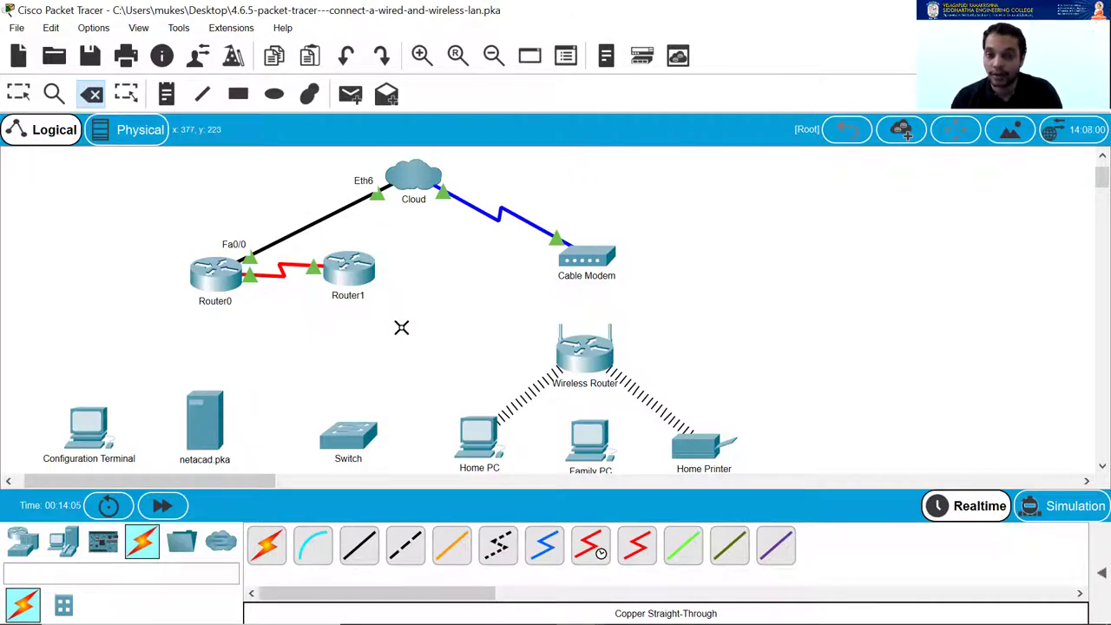
key(Escape)
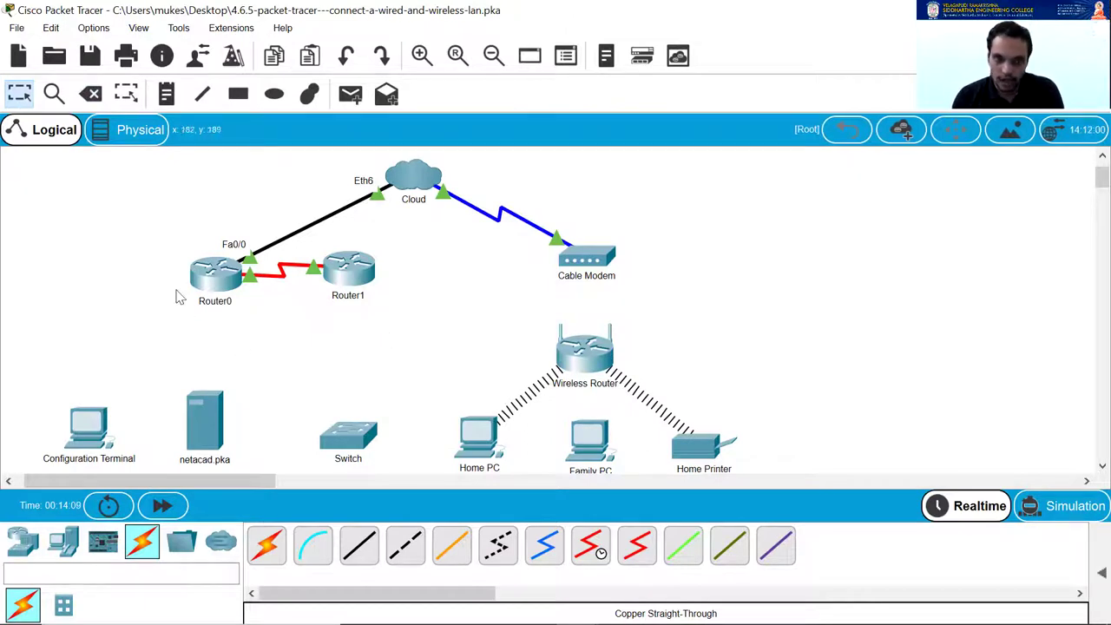
Connect Router0's FastEthernet0/1 port to the netacad.pka server's FastEthernet0 port with a Copper Cross-Over cable.
click(406, 549)
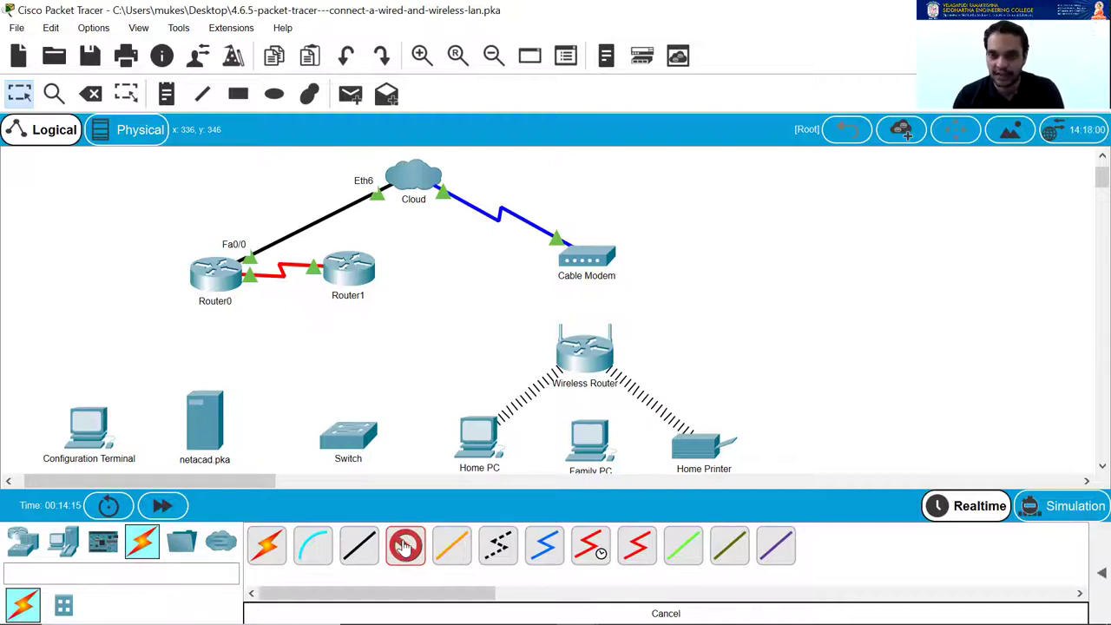
click(220, 276)
click(263, 323)
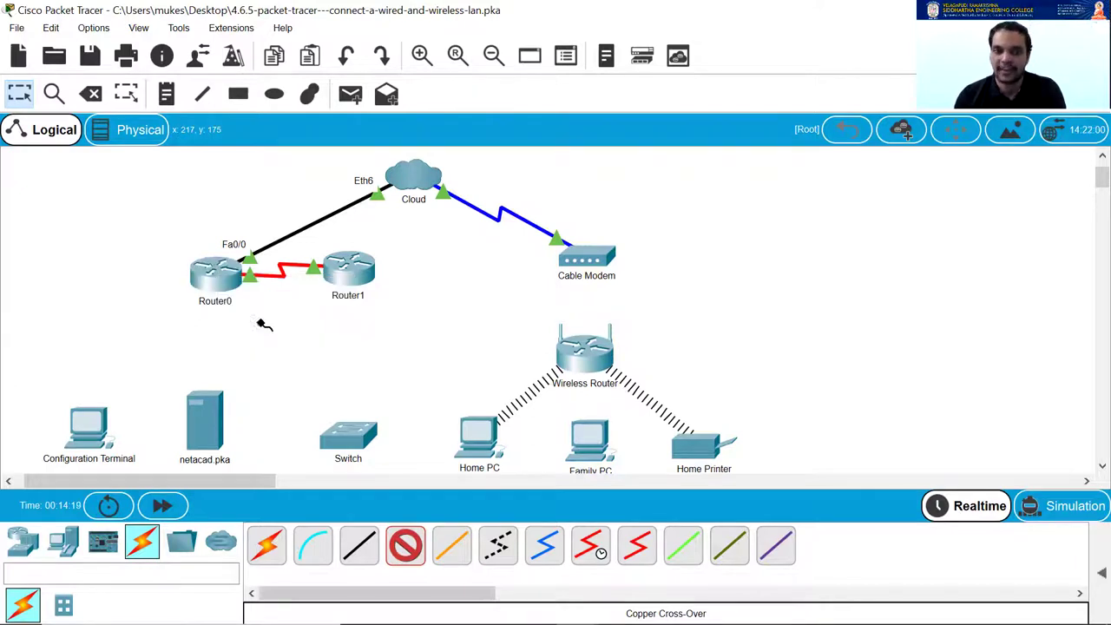
click(219, 435)
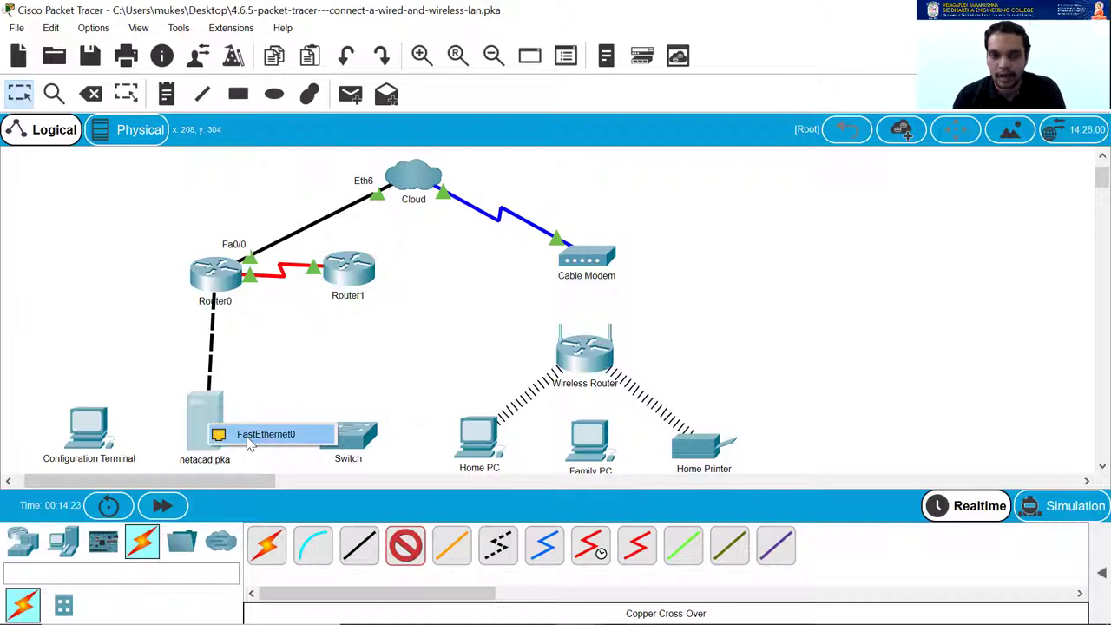
click(249, 442)
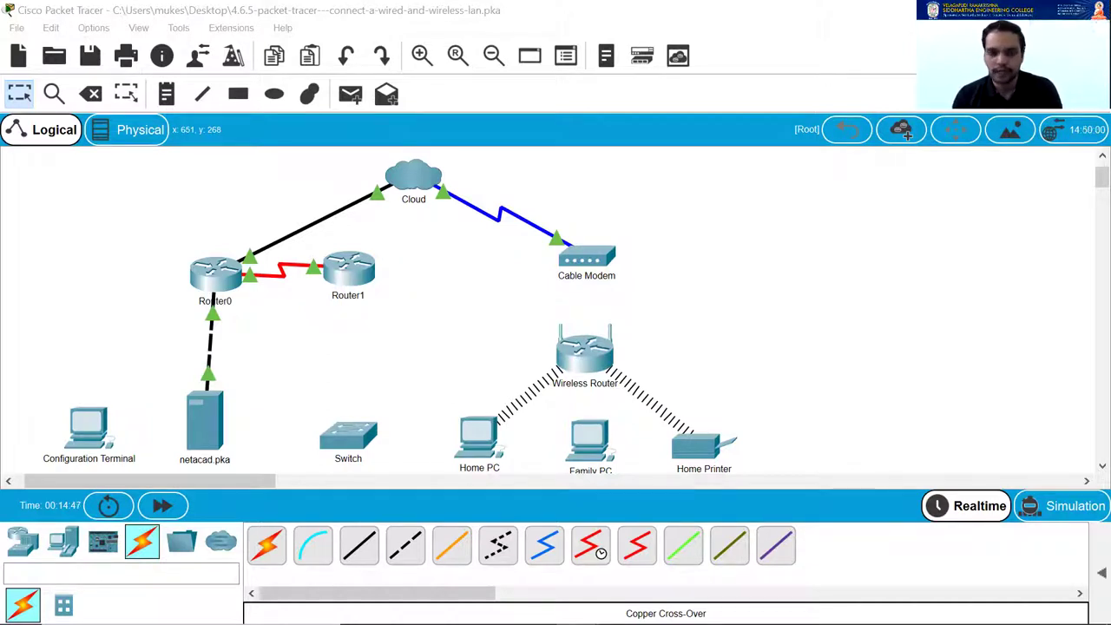
Connect the Configuration Terminal's RS 232 port to Router0's Console port with a Console cable.
click(313, 552)
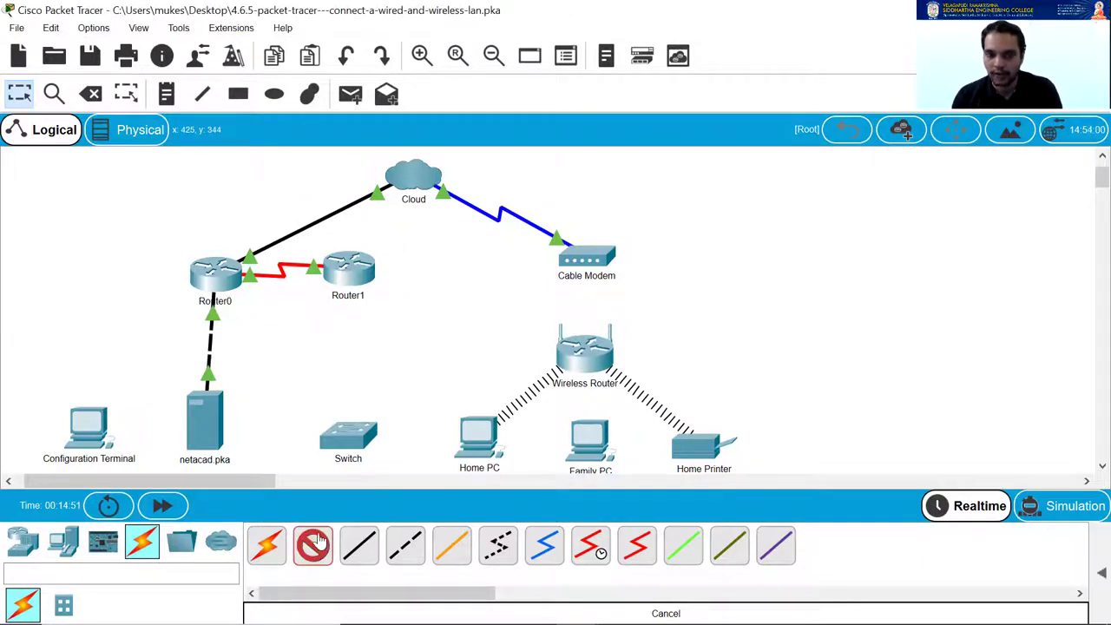
click(88, 427)
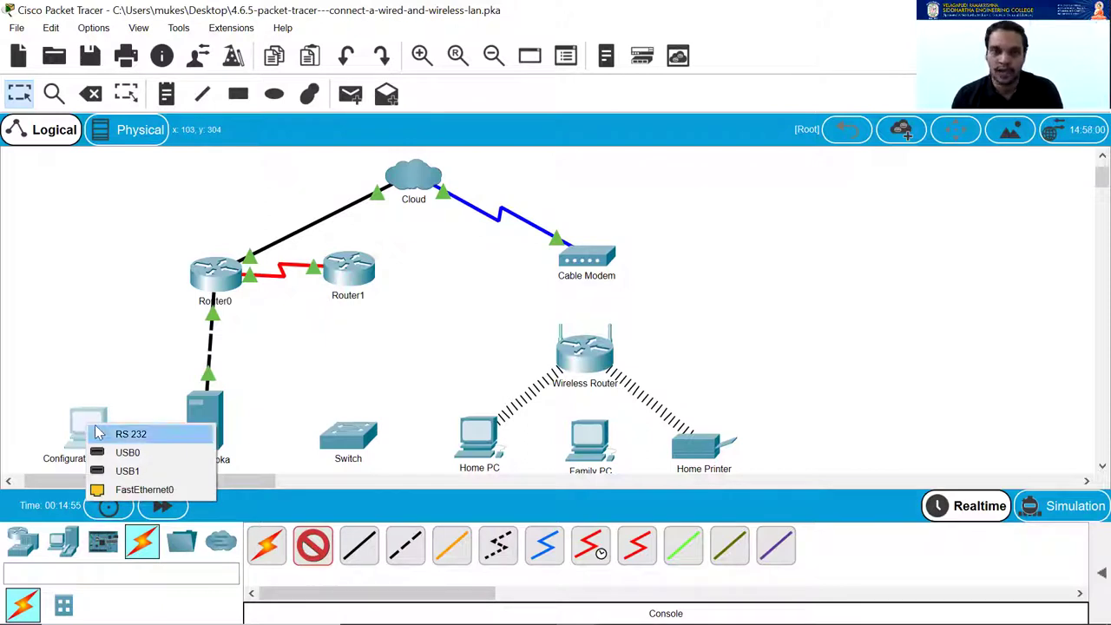
click(111, 434)
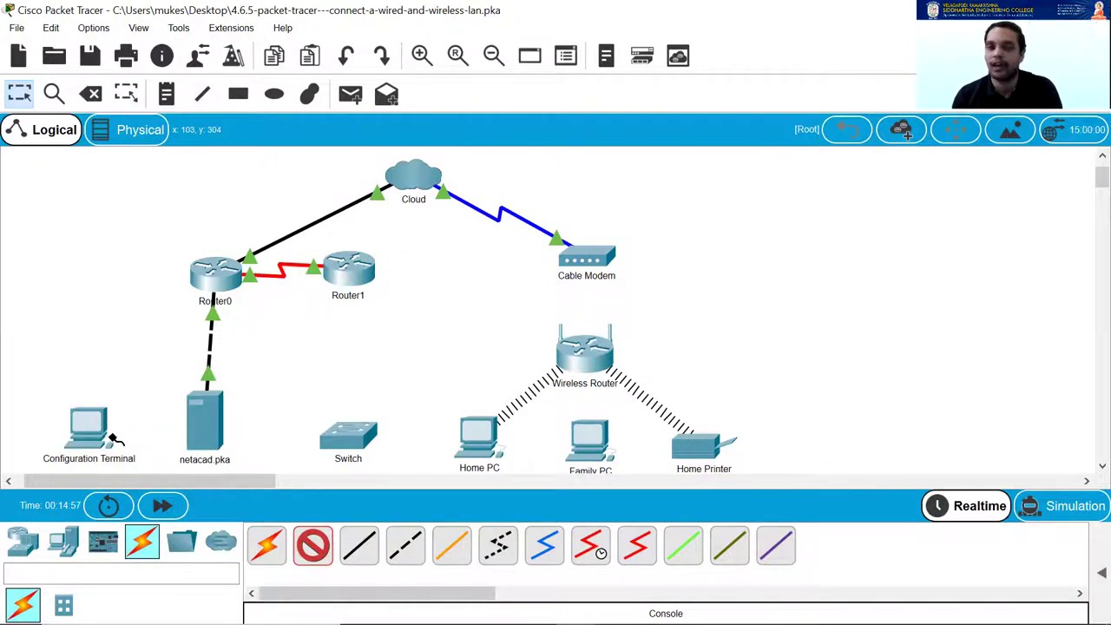
click(206, 276)
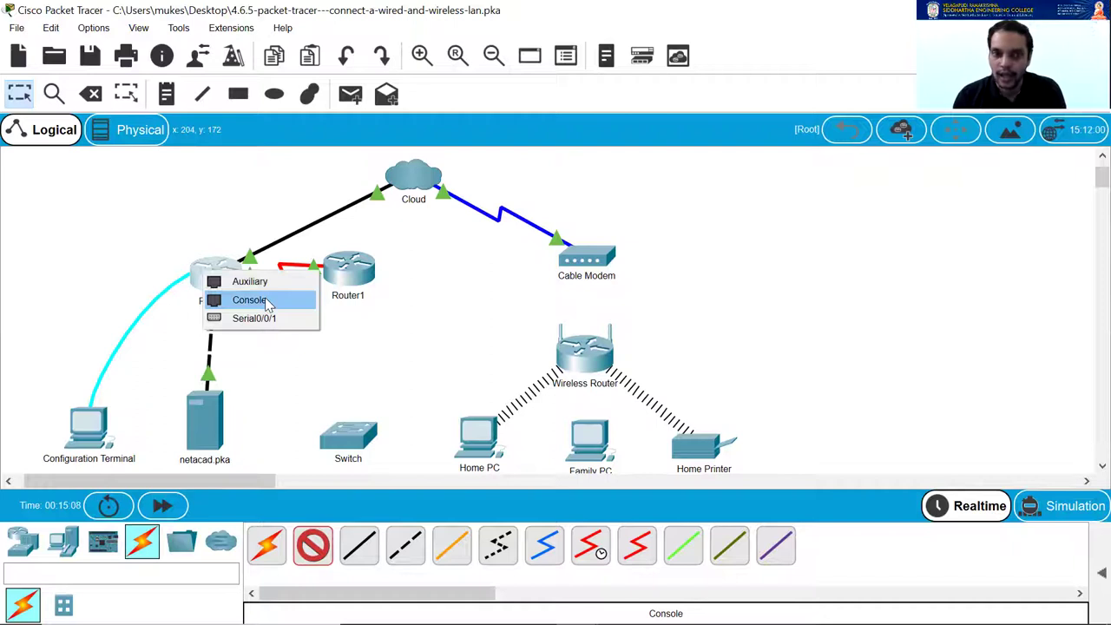
click(265, 300)
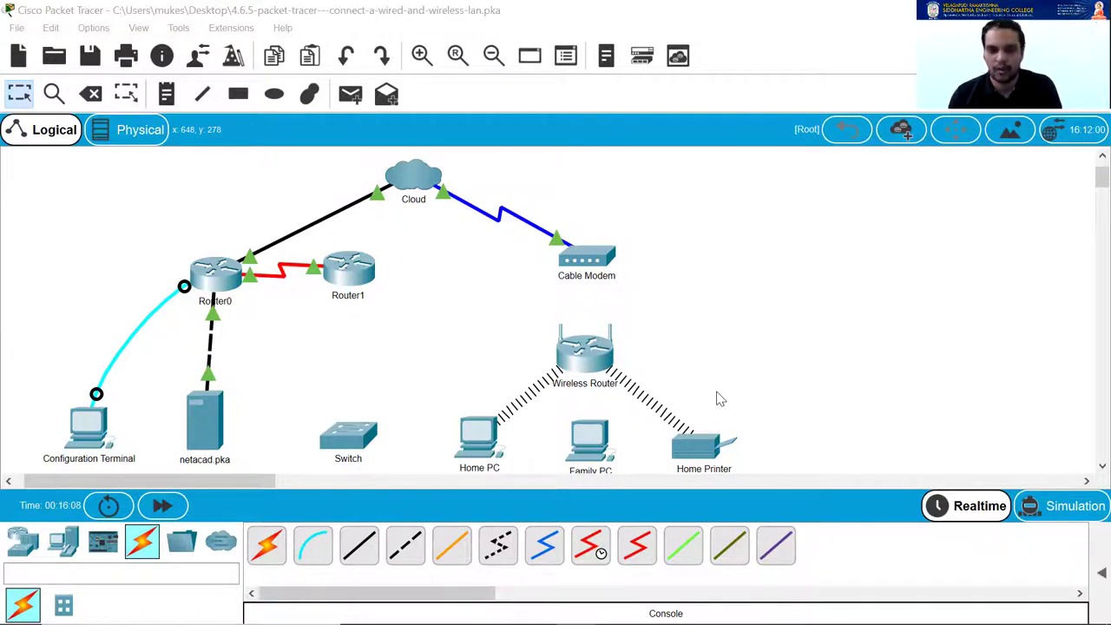
Try to attach a Copper Straight-Through cable to Router1's FastEthernet1/0 port, and deselect the cable.
click(360, 548)
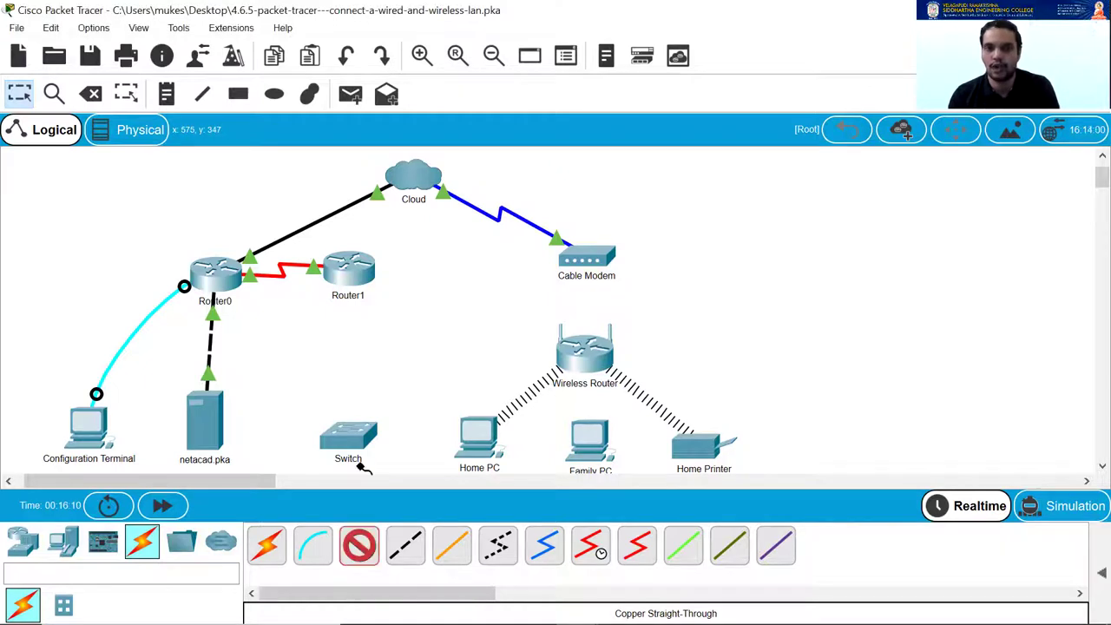
click(353, 276)
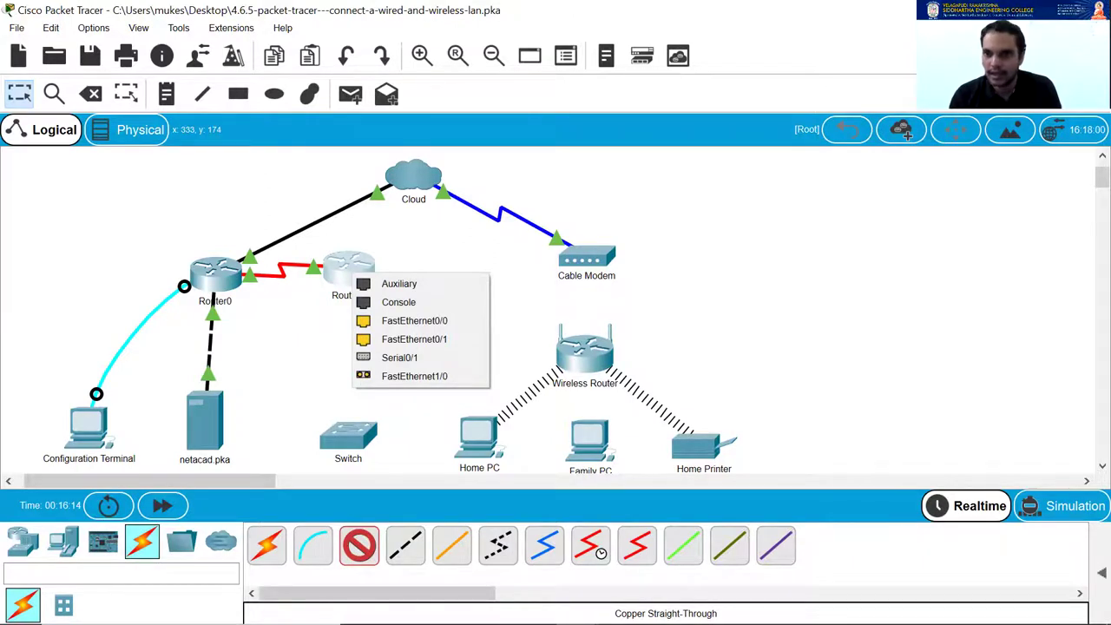
key(Escape)
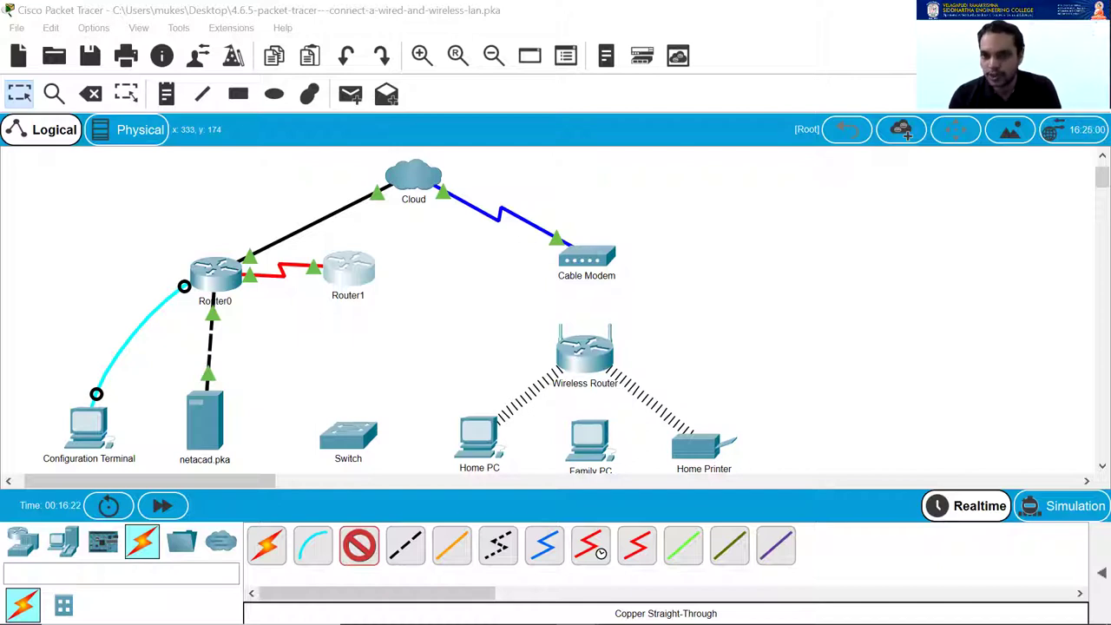
click(352, 270)
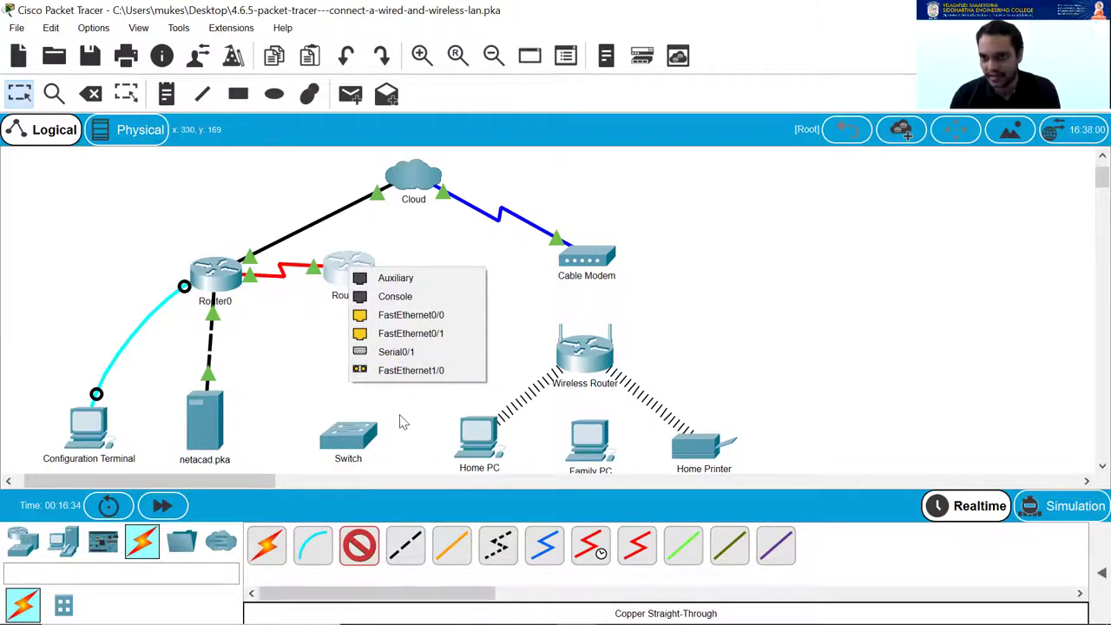
click(406, 373)
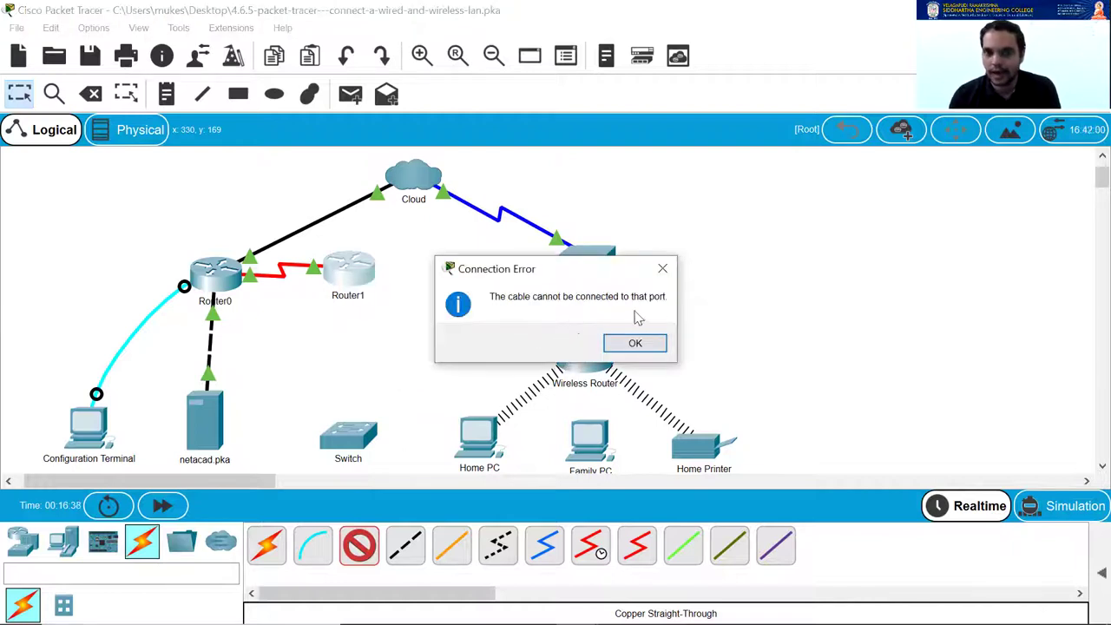
click(635, 343)
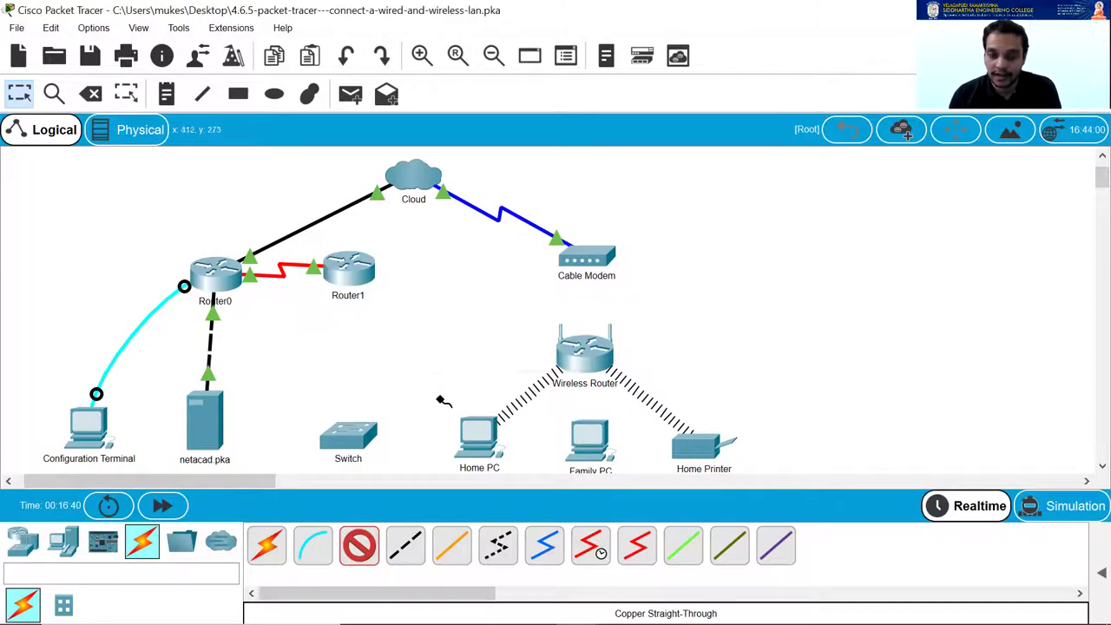
click(360, 543)
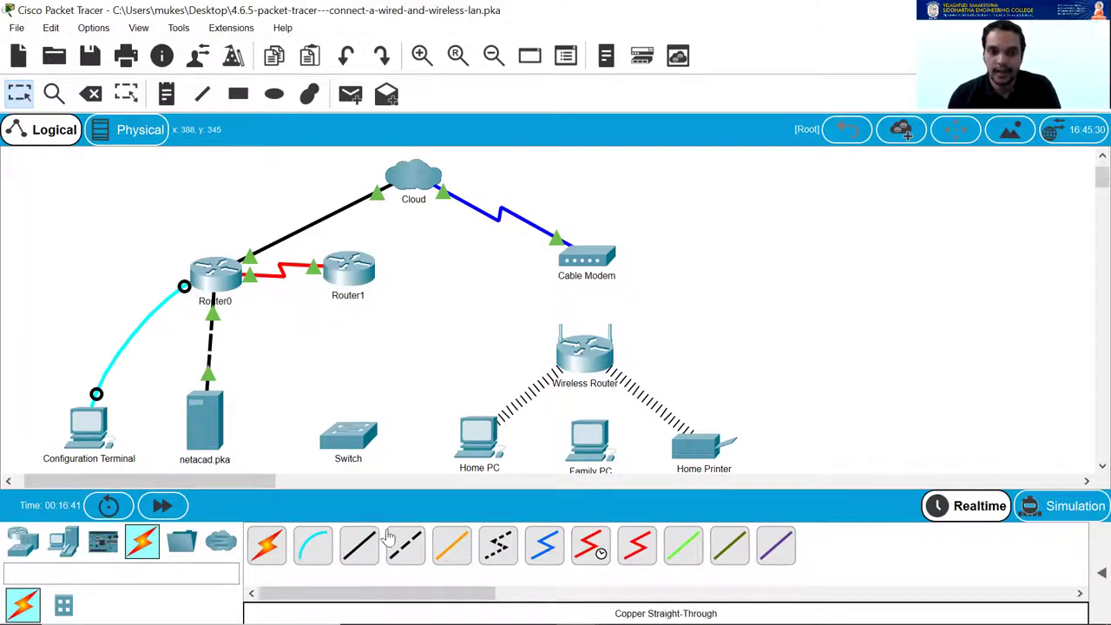
click(351, 273)
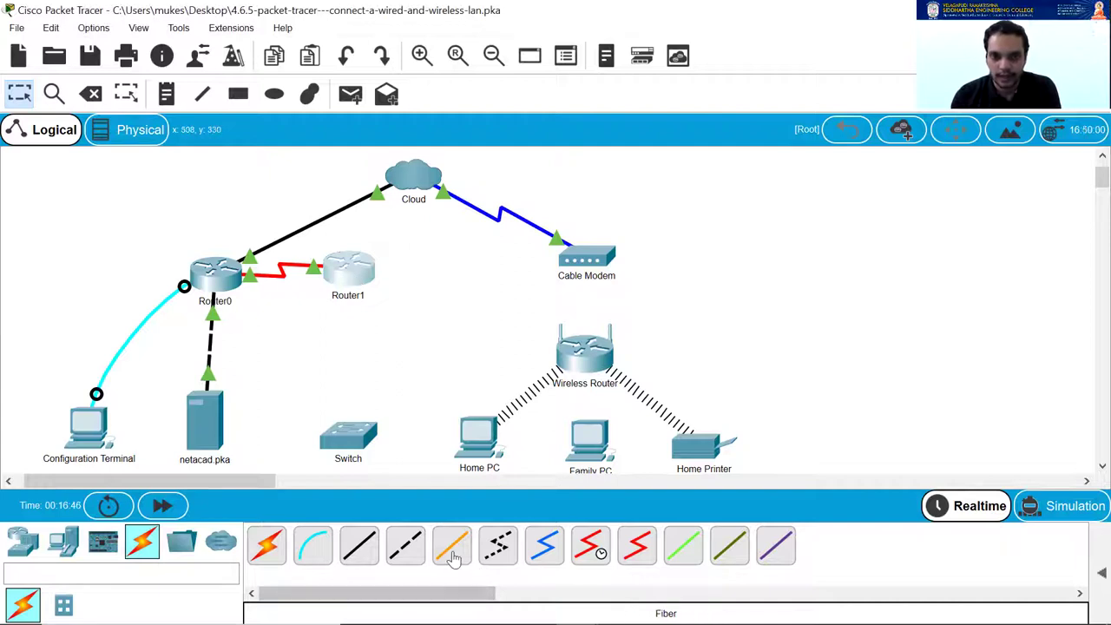
click(358, 545)
click(356, 279)
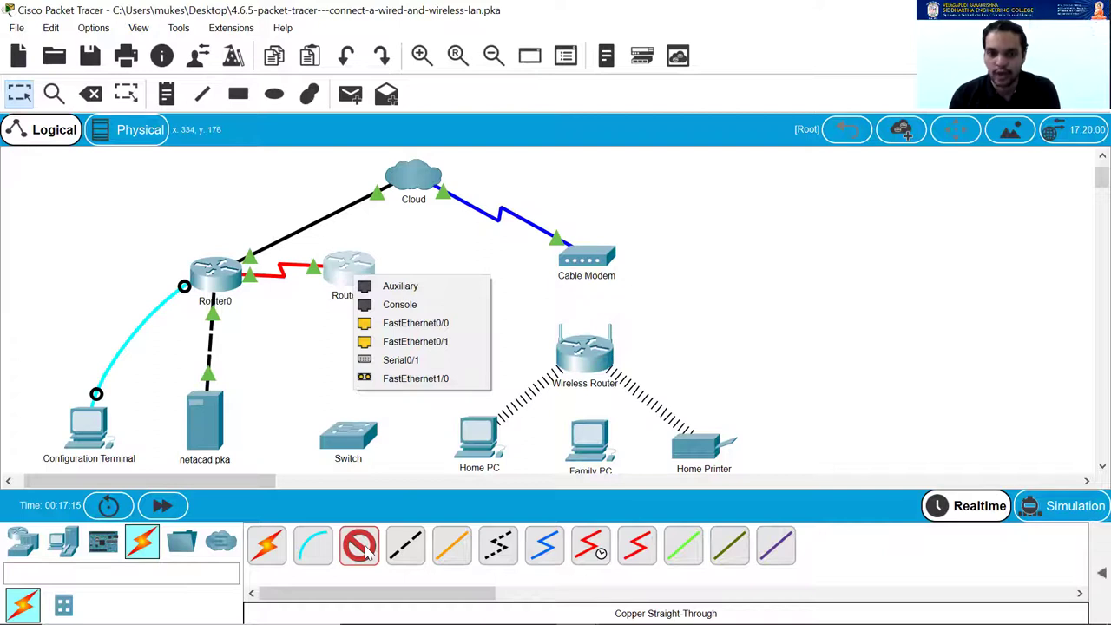
click(390, 528)
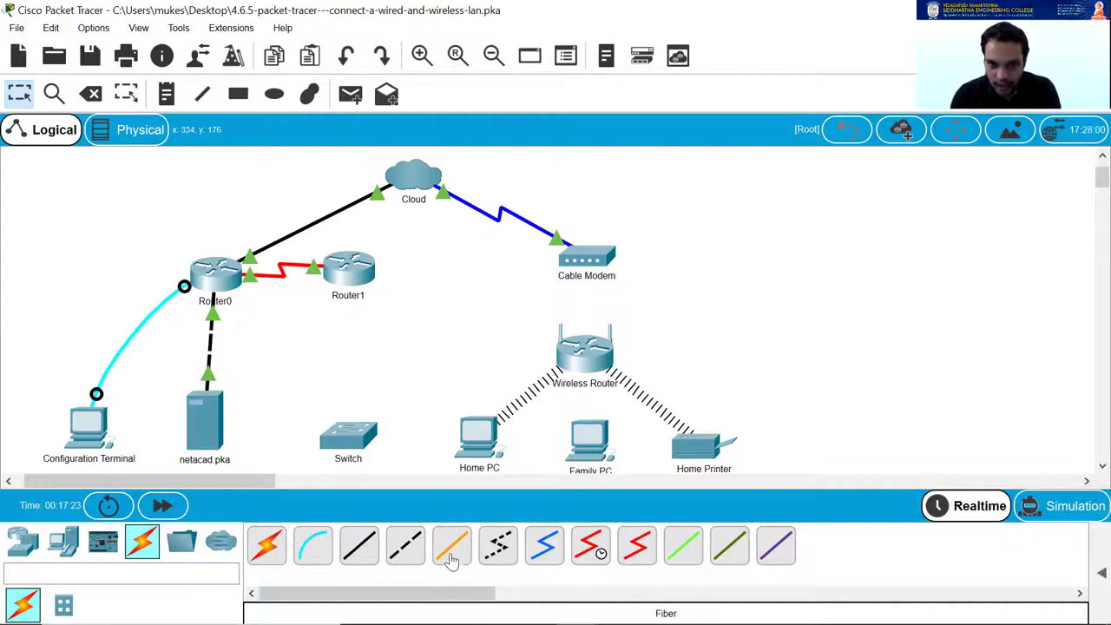
Connect Router1's FastEthernet1/0 port to the Switch's FastEthernet0/1 port with a Fiber cable and fast-forward the simulation time.
click(450, 560)
click(354, 282)
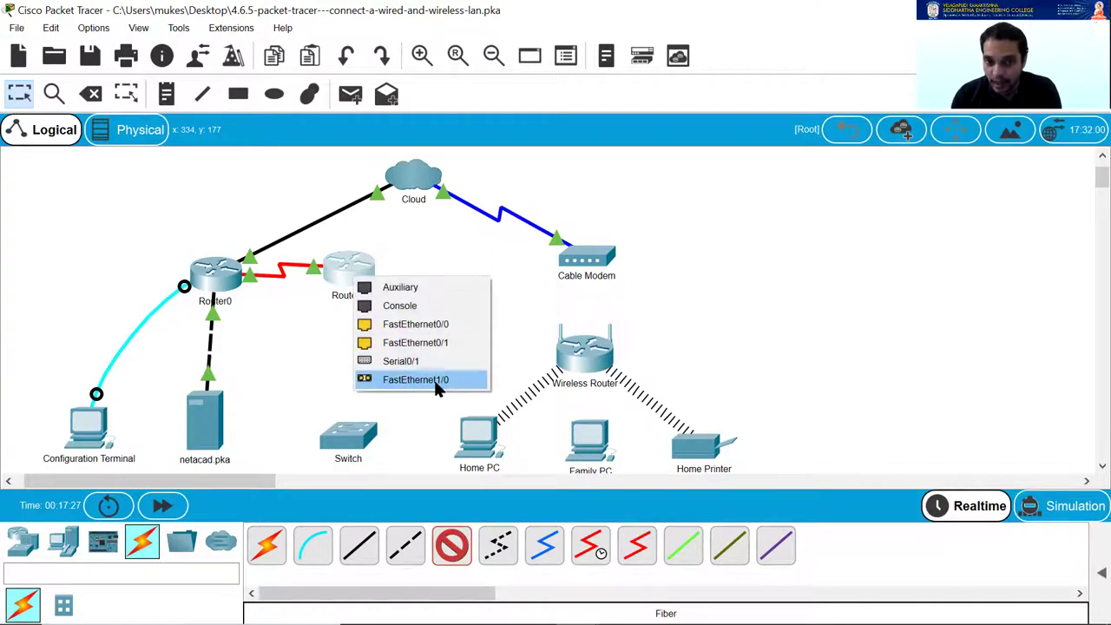
click(436, 388)
click(347, 443)
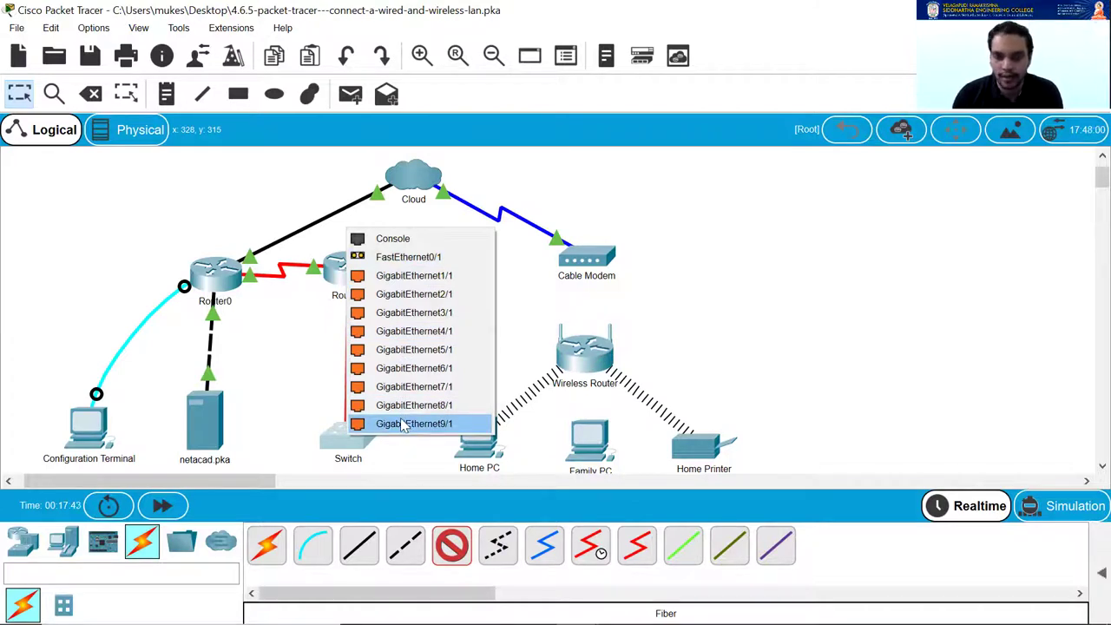
click(396, 257)
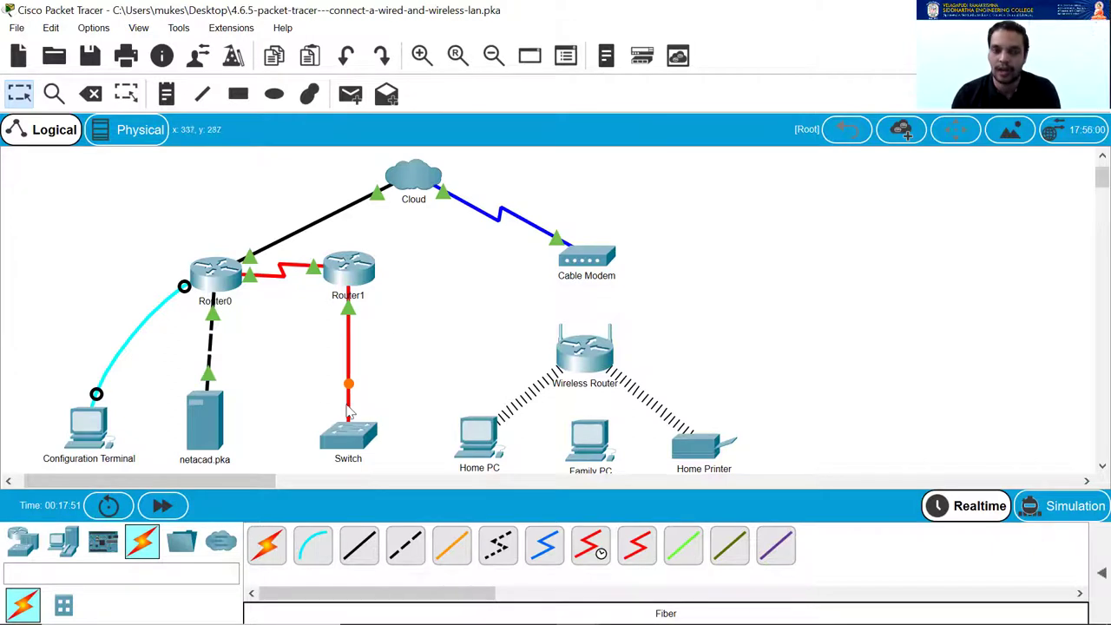
click(165, 508)
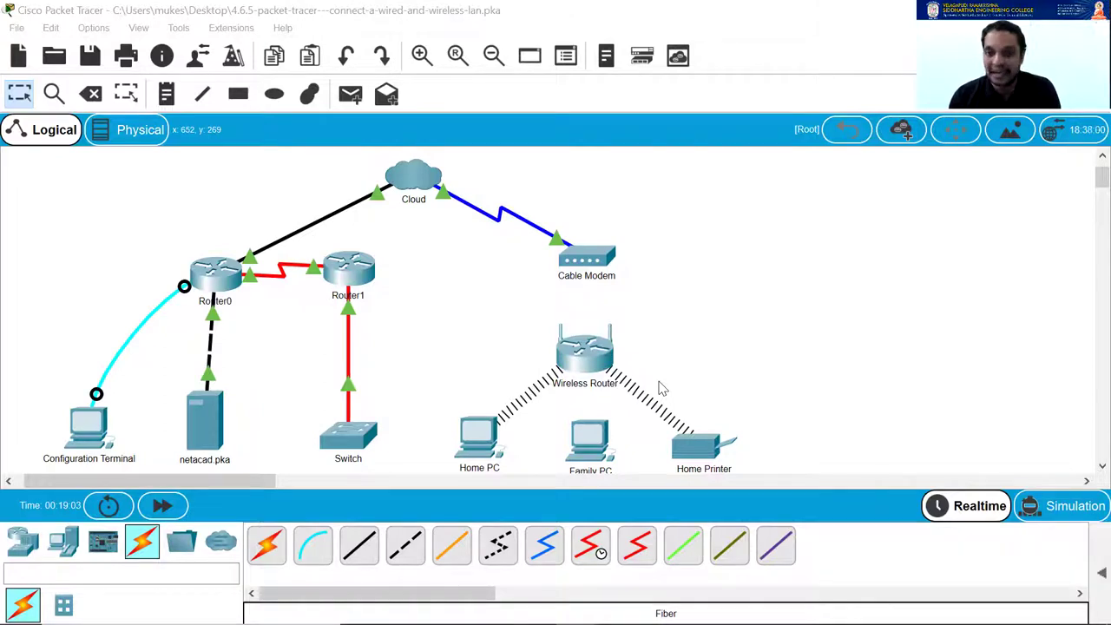
Connect the Wireless Router's Internet port to the Cable Modem's Port 1 with a Copper Straight-Through cable, and try to move the modem aside.
click(364, 547)
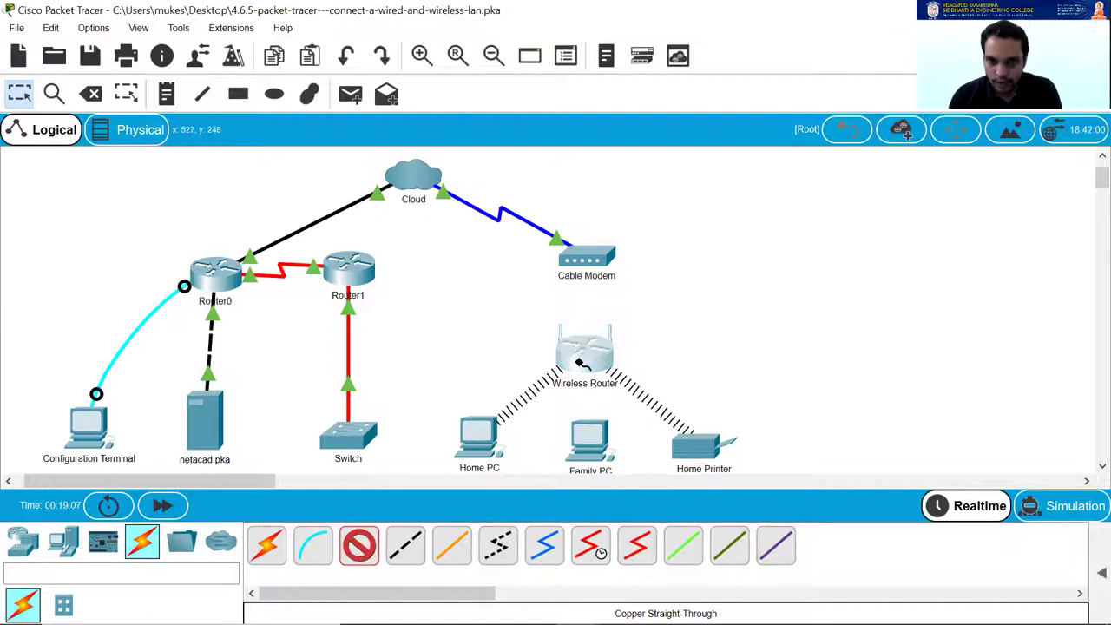
click(575, 363)
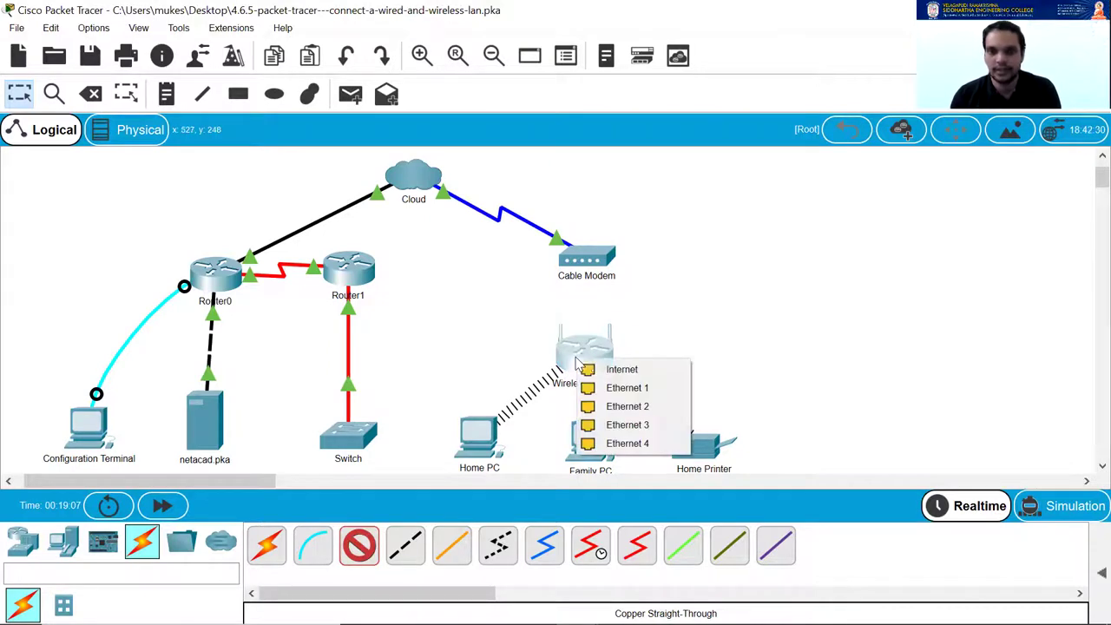
click(657, 375)
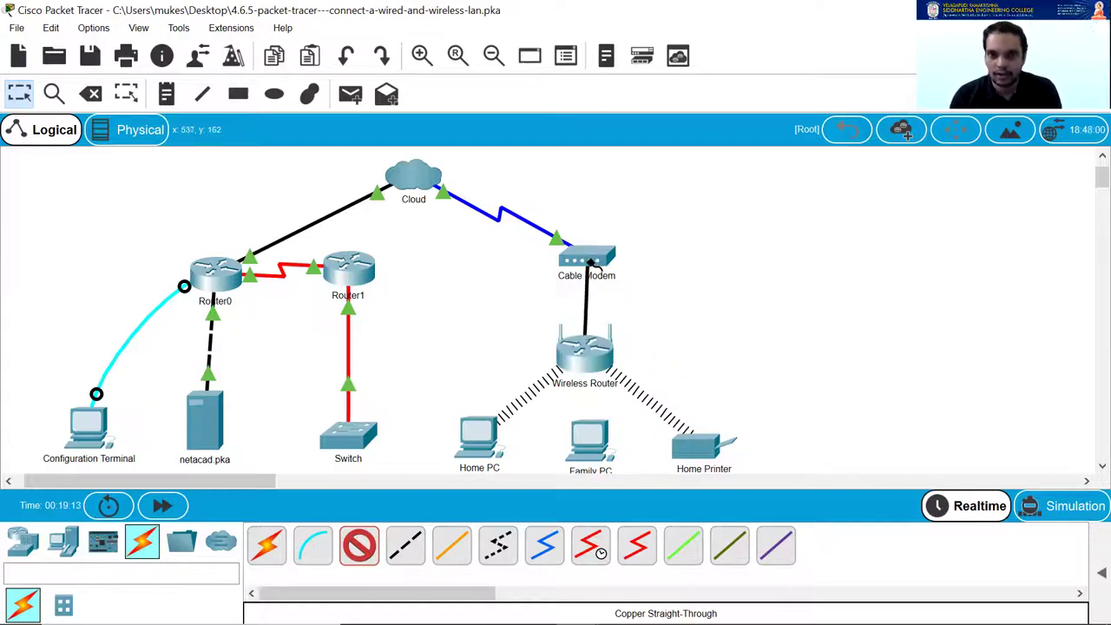
click(588, 262)
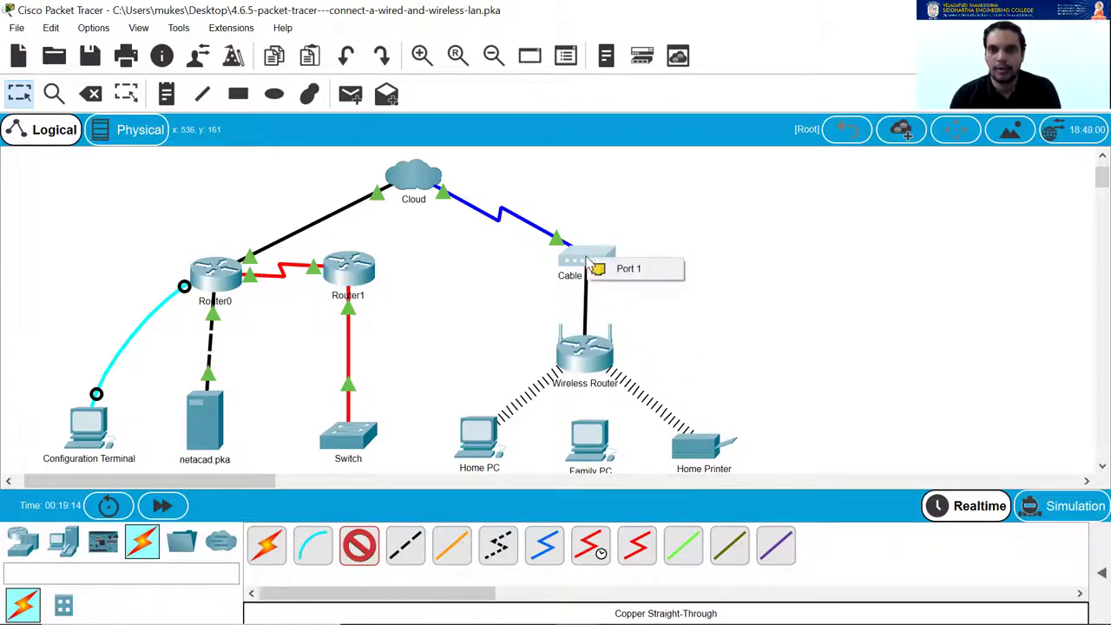
click(639, 270)
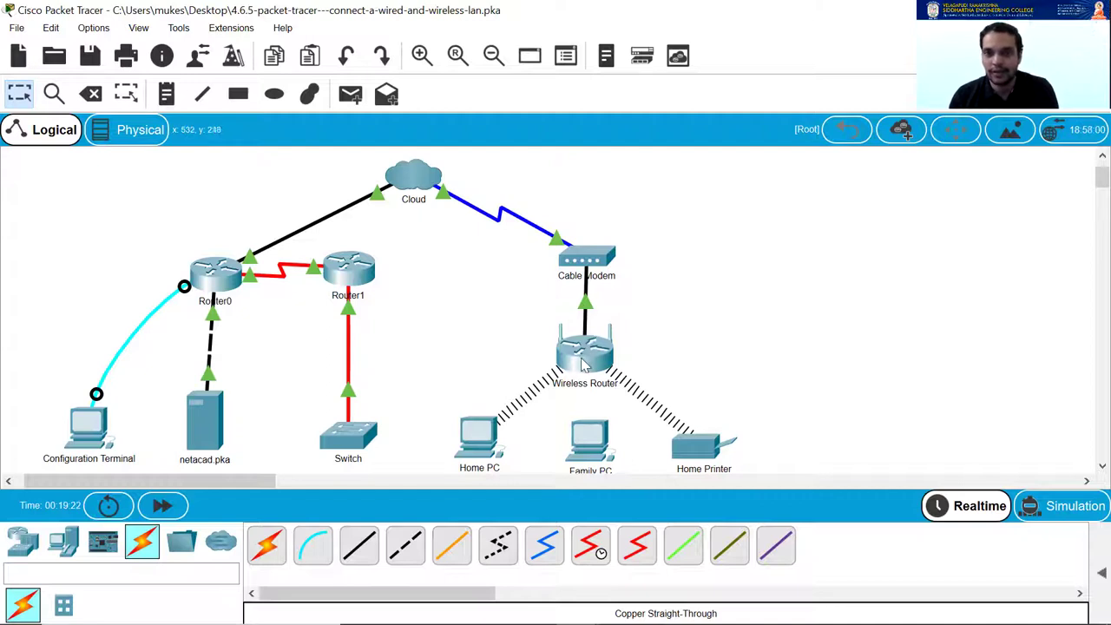
drag(589, 257, 655, 239)
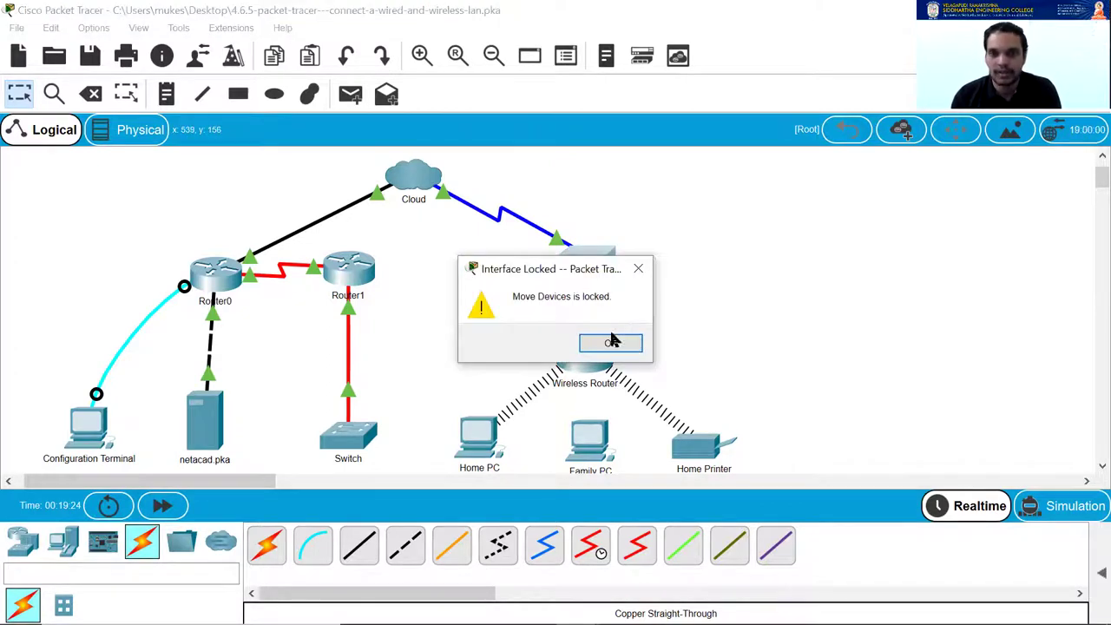
key(Return)
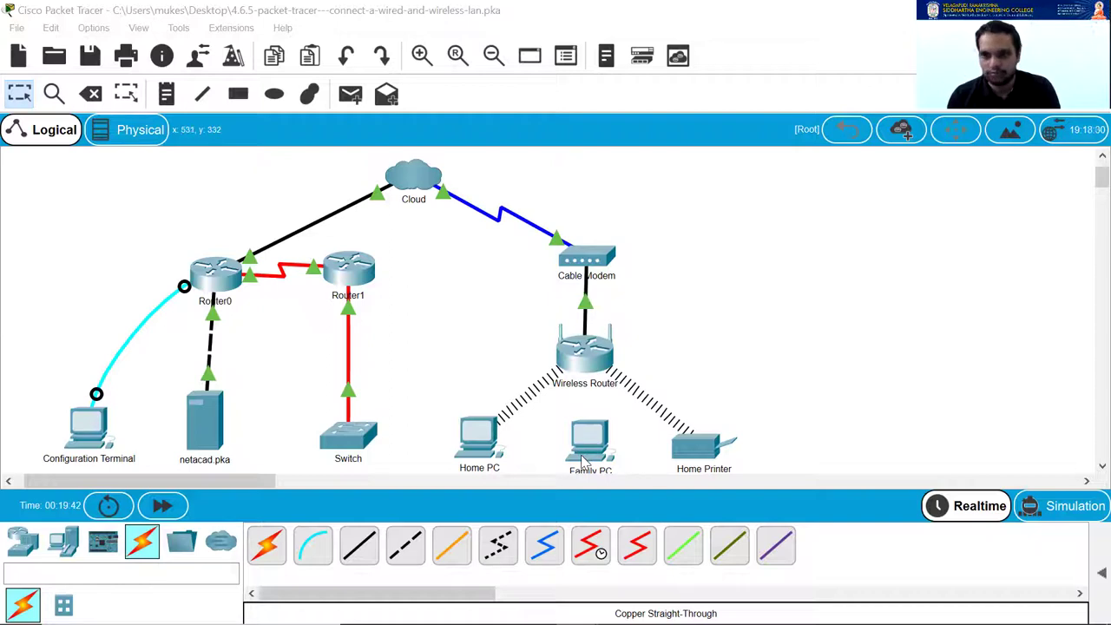
Connect the Wireless Router's Ethernet 1 port to the Family PC's FastEthernet0 port with a Copper Straight-Through cable.
click(359, 545)
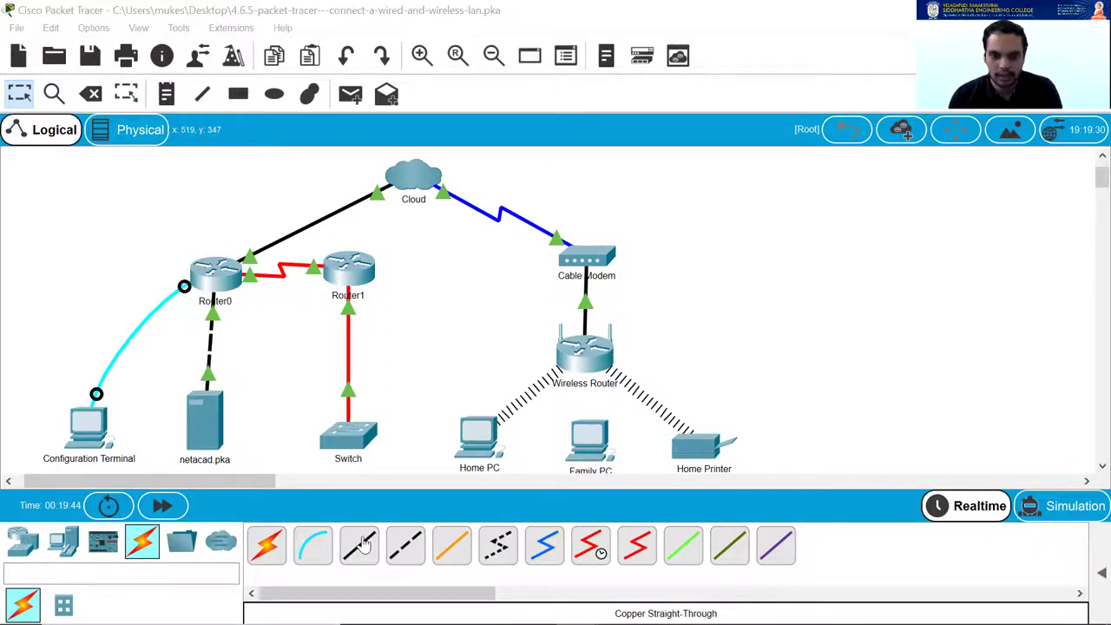
click(592, 367)
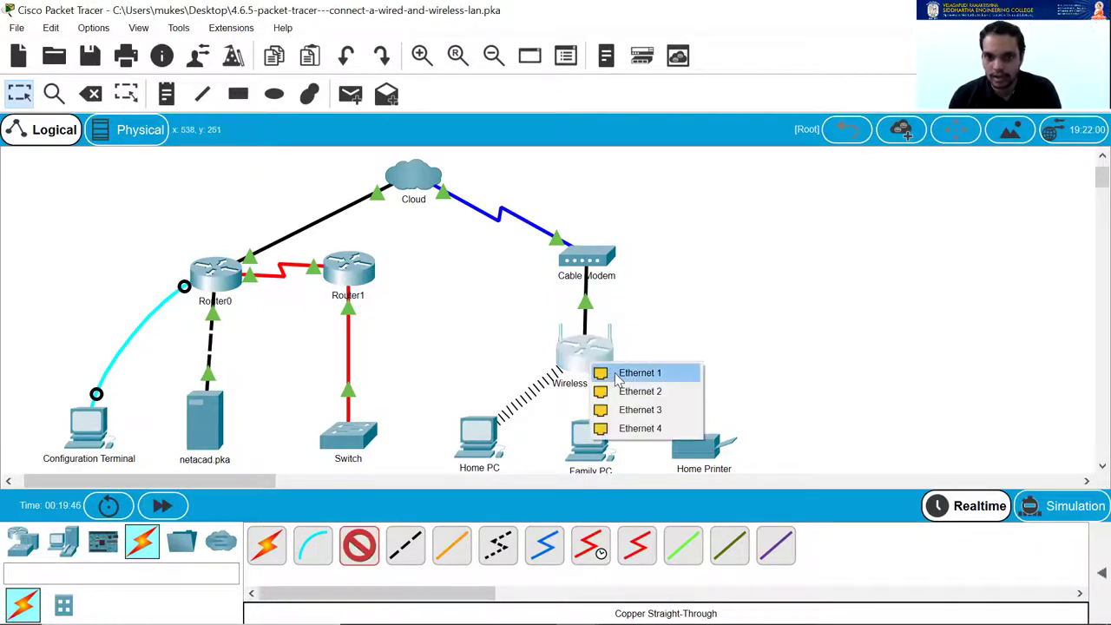
click(653, 371)
click(590, 458)
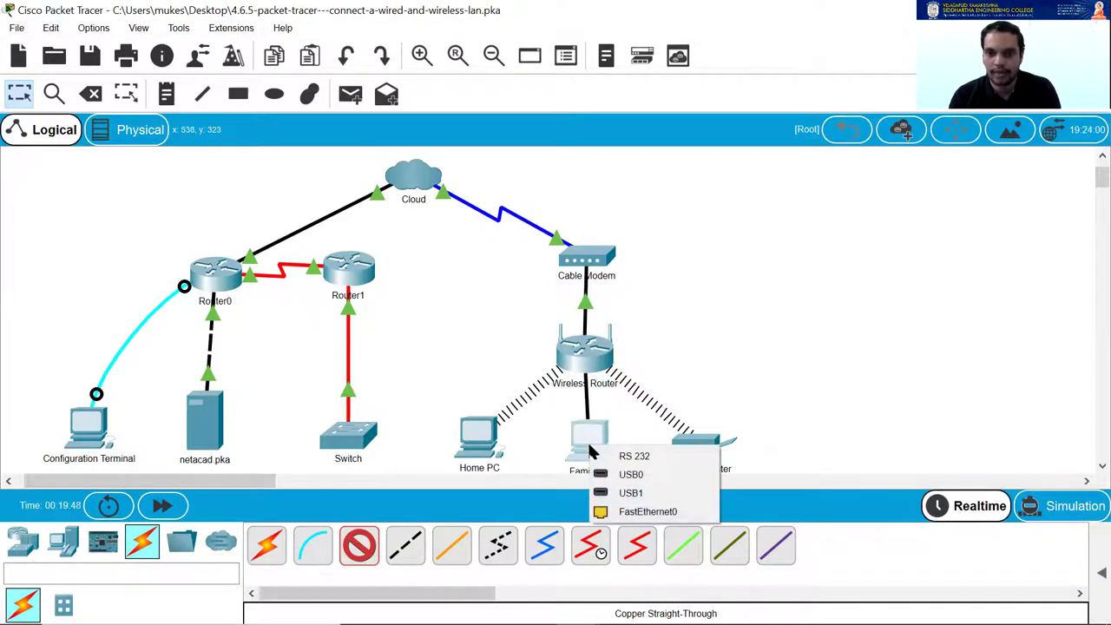
click(653, 510)
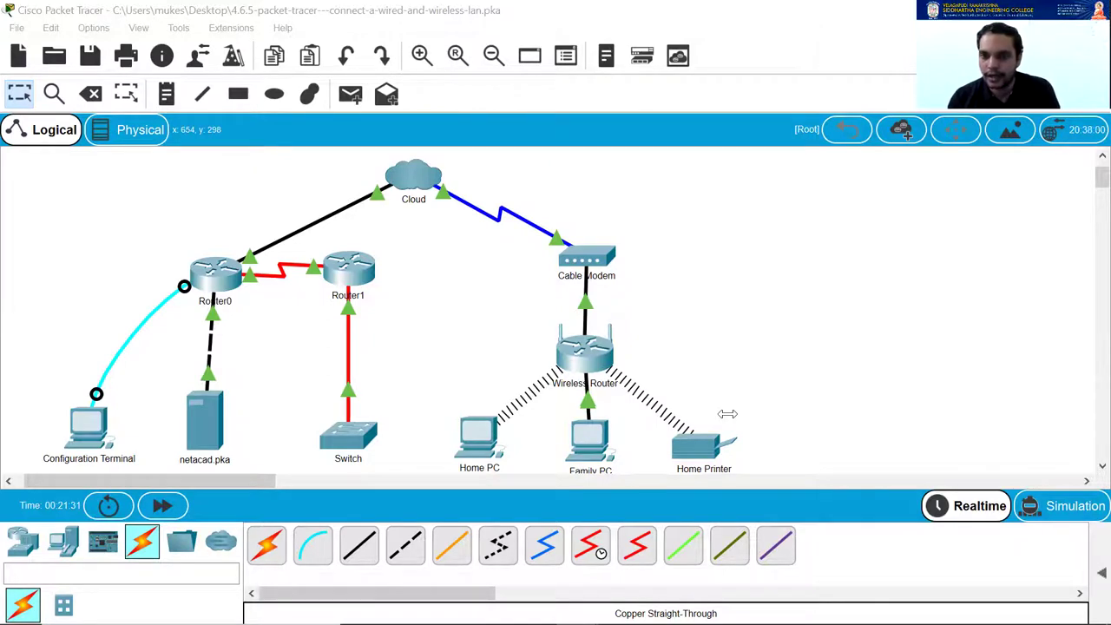
click(587, 442)
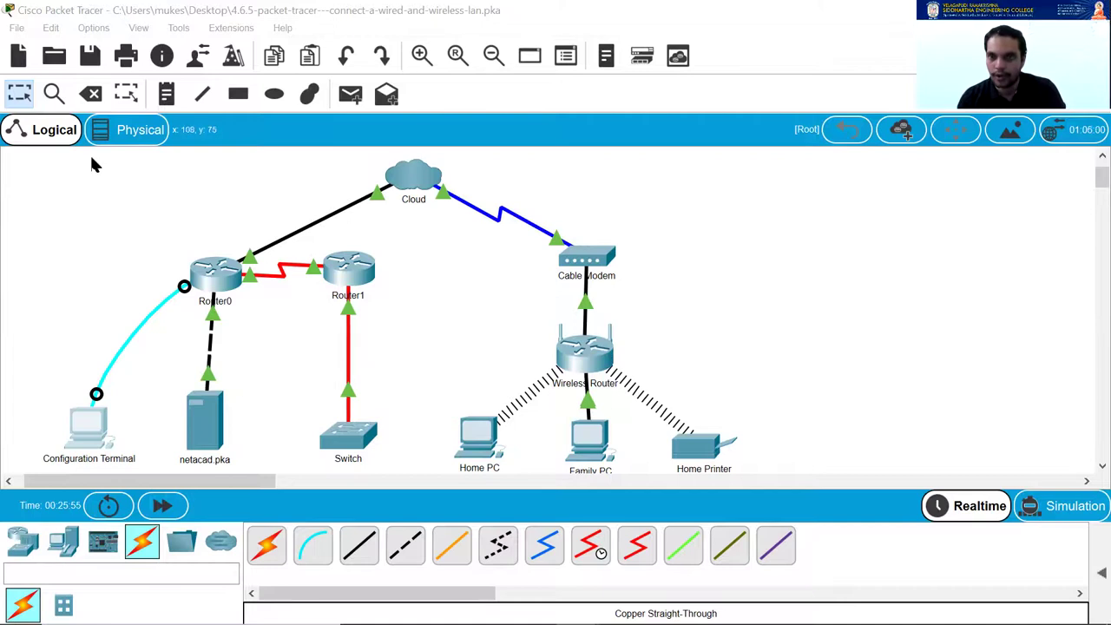
Switch to the physical workspace and examine the Intercity map around Home City.
click(134, 135)
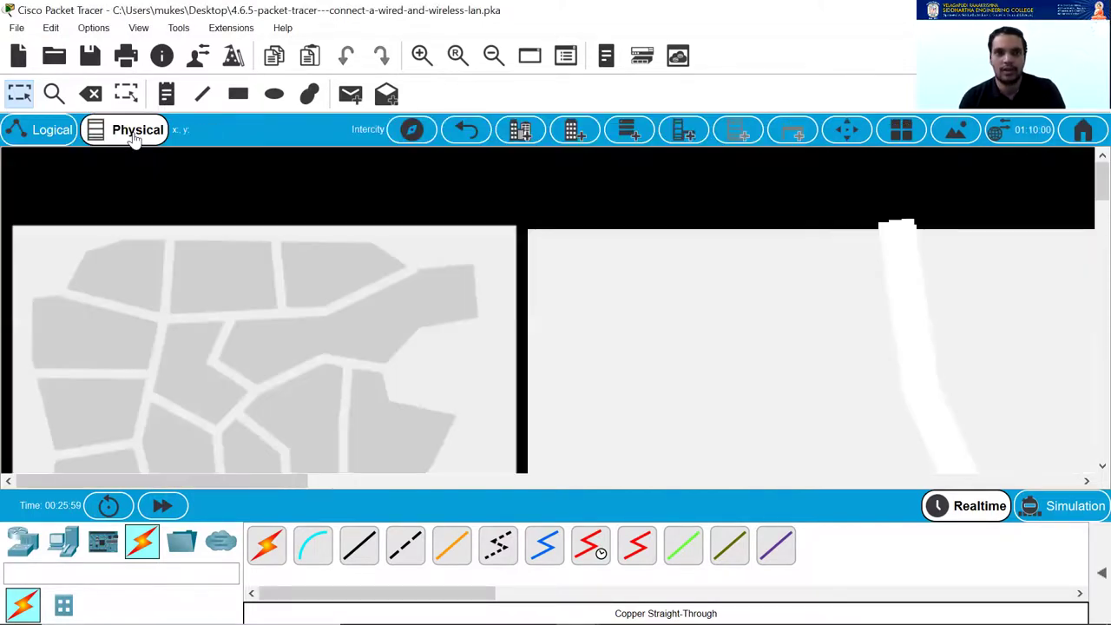
scroll(493, 347, down, 2)
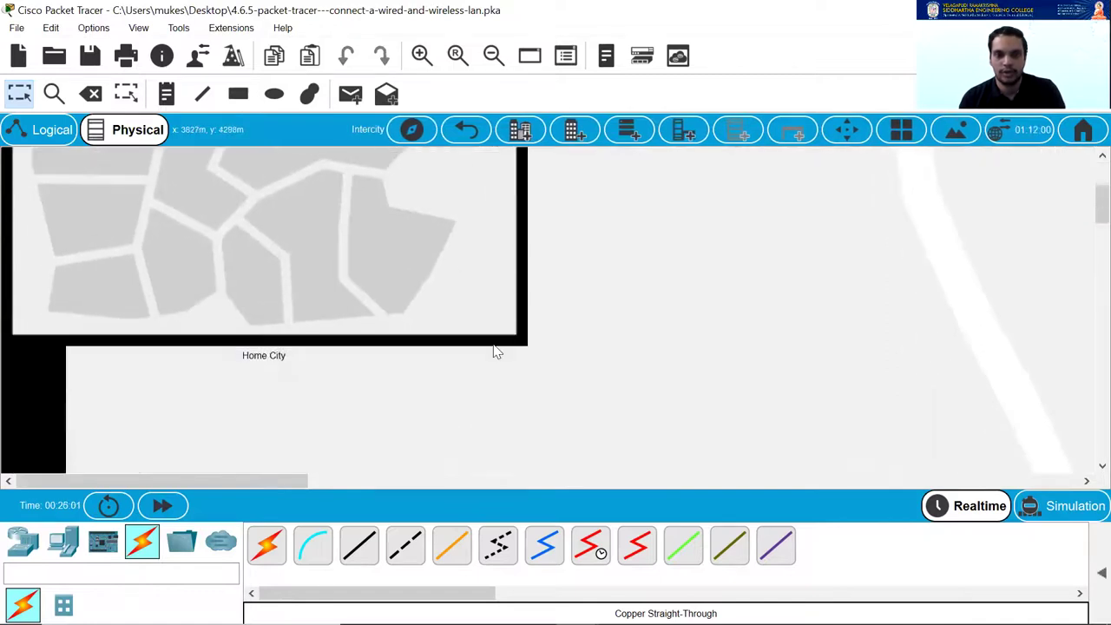
scroll(471, 370, up, 1)
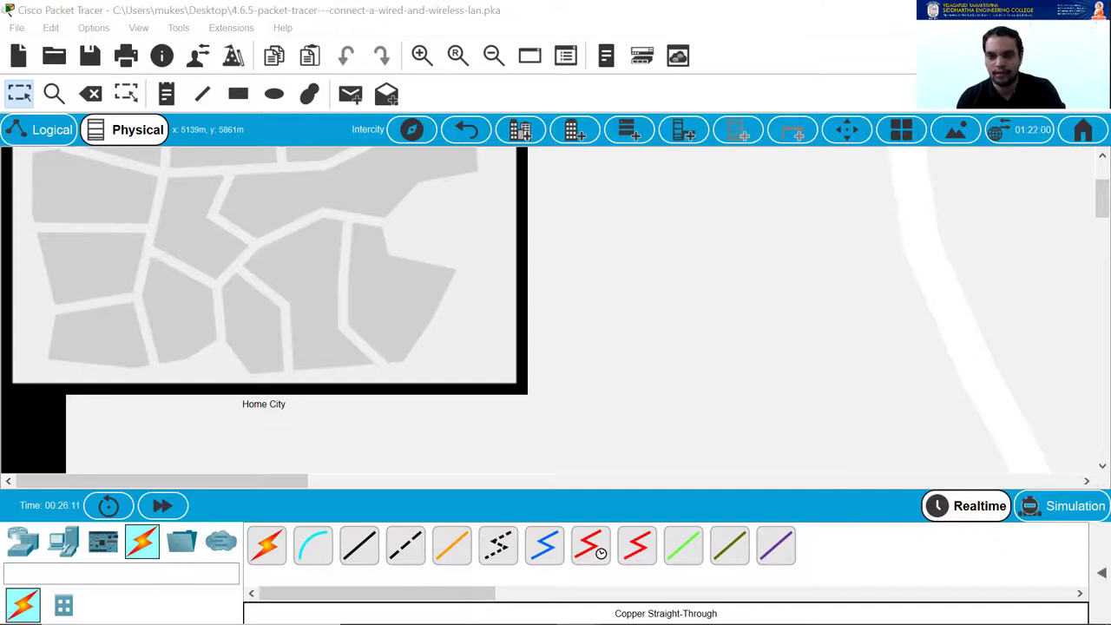
scroll(382, 209, up, 1)
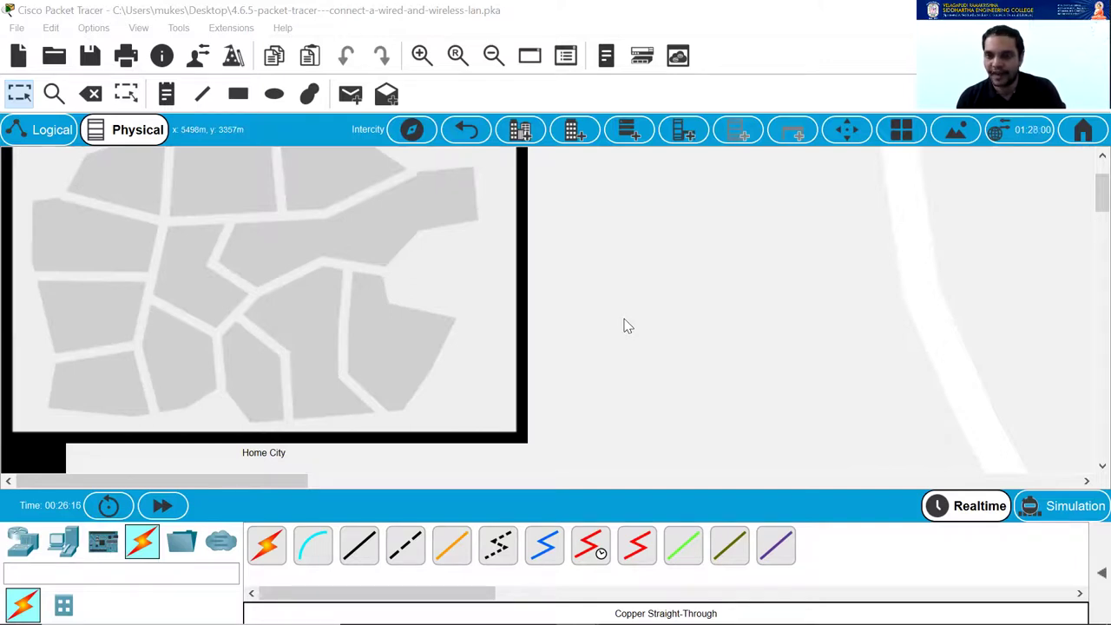
Open Home City from the Intercity map and examine the layout of its four network locations.
scroll(272, 310, up, 2)
scroll(265, 317, down, 3)
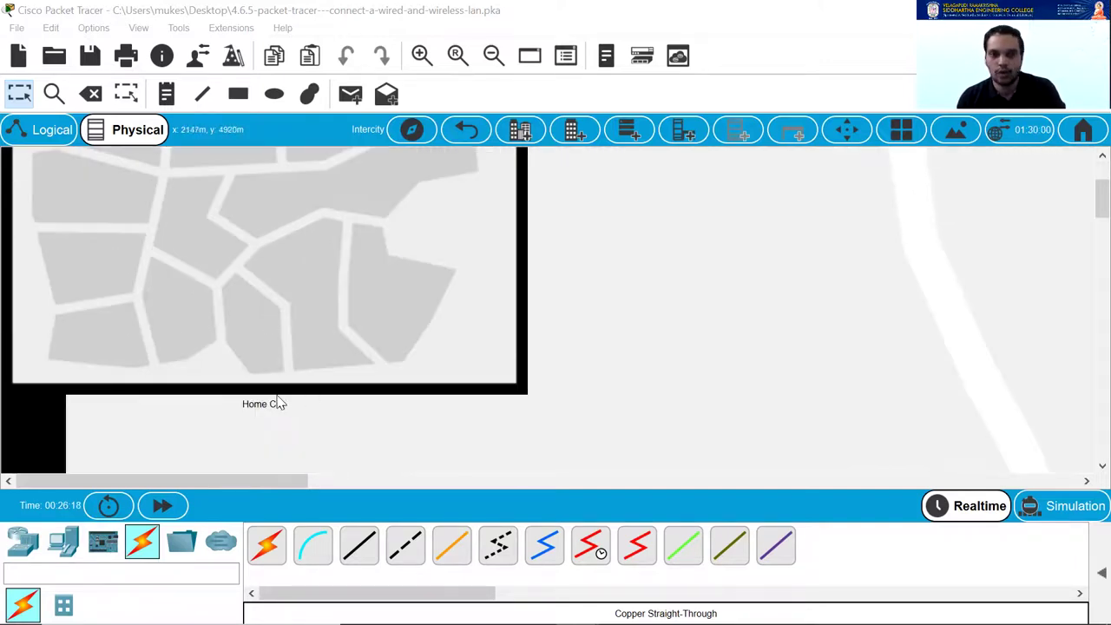
click(293, 287)
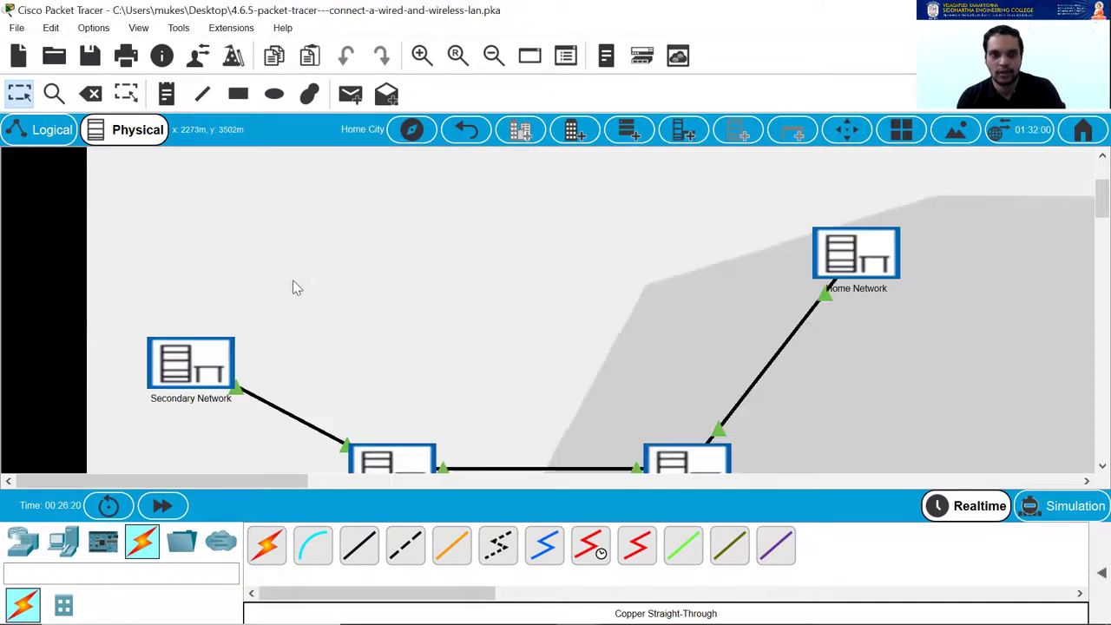
scroll(471, 280, down, 1)
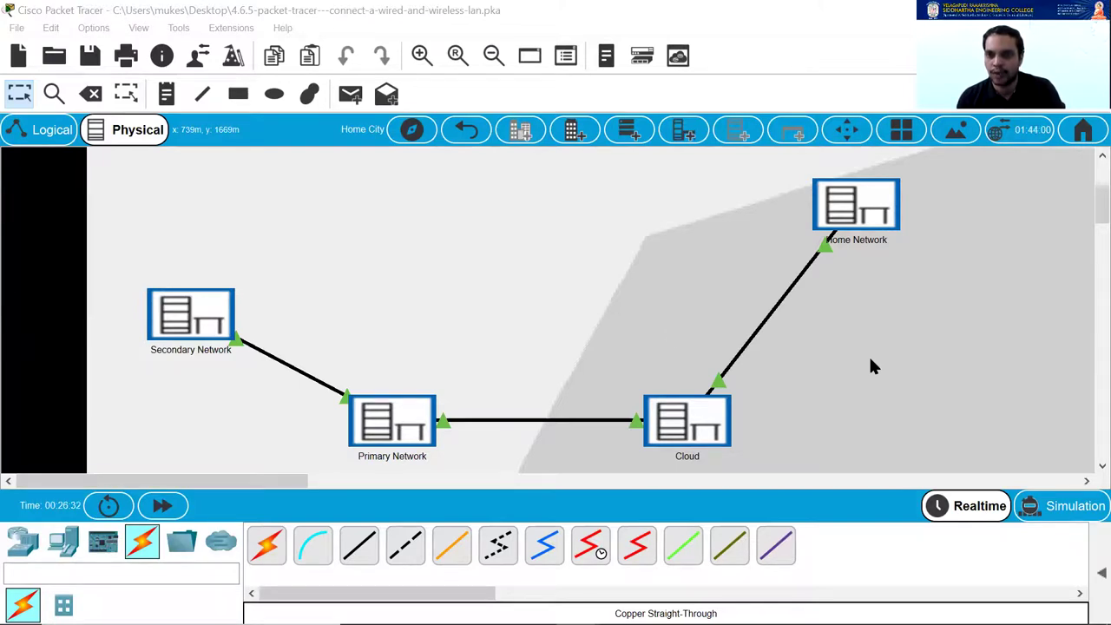
scroll(781, 383, down, 1)
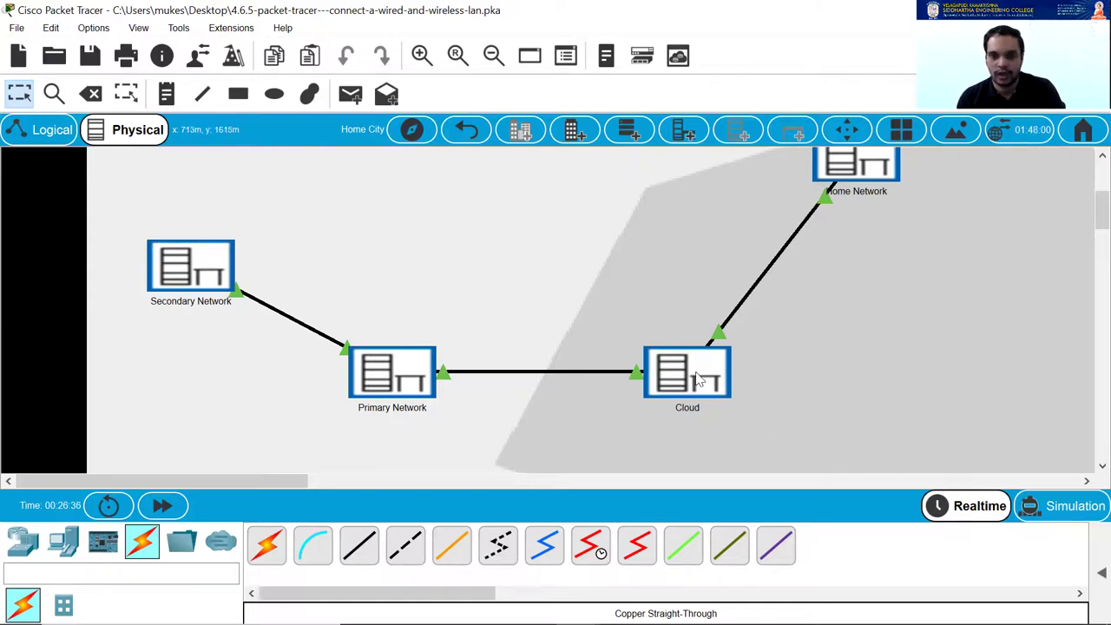
Open the Cloud location, examine the cabling of the devices in its rack, and return to Home City.
click(699, 378)
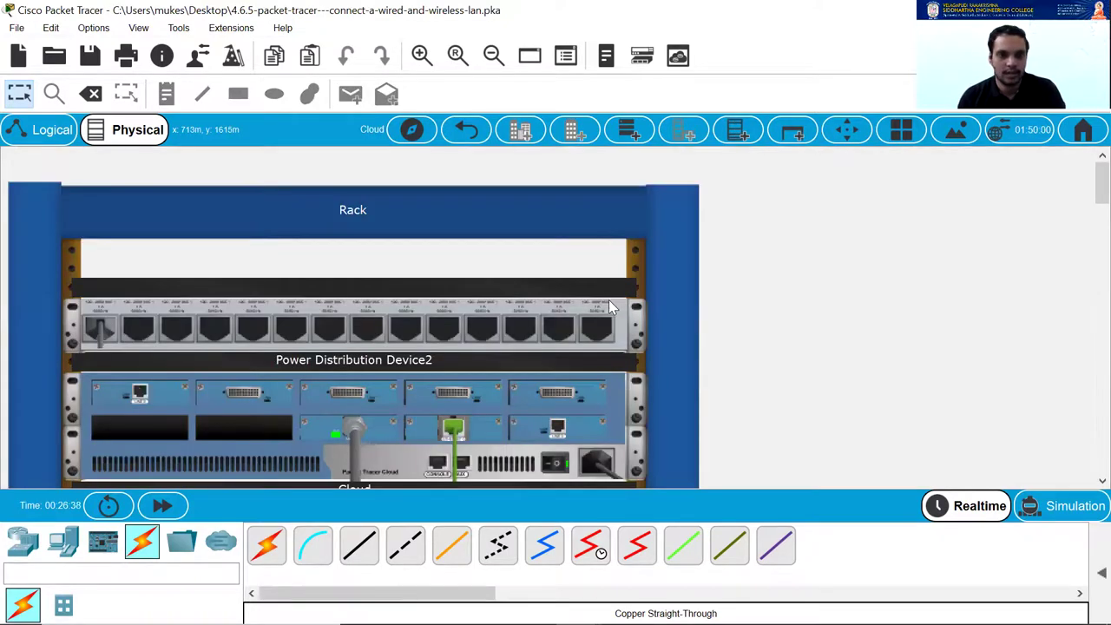
scroll(555, 314, down, 1)
scroll(642, 316, down, 2)
scroll(662, 325, up, 3)
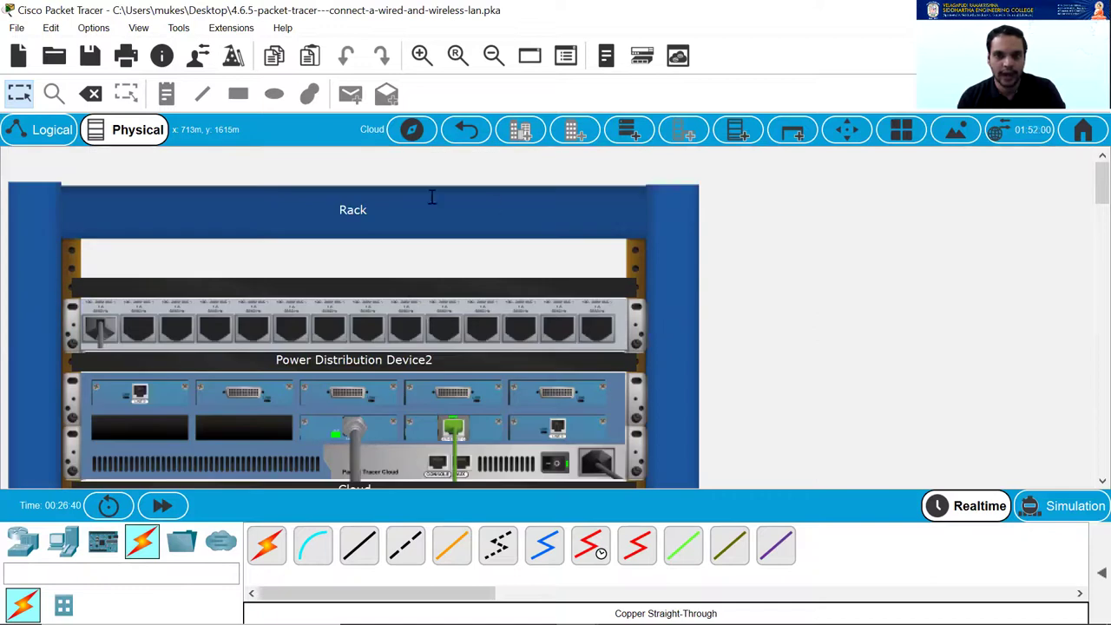
scroll(590, 339, down, 1)
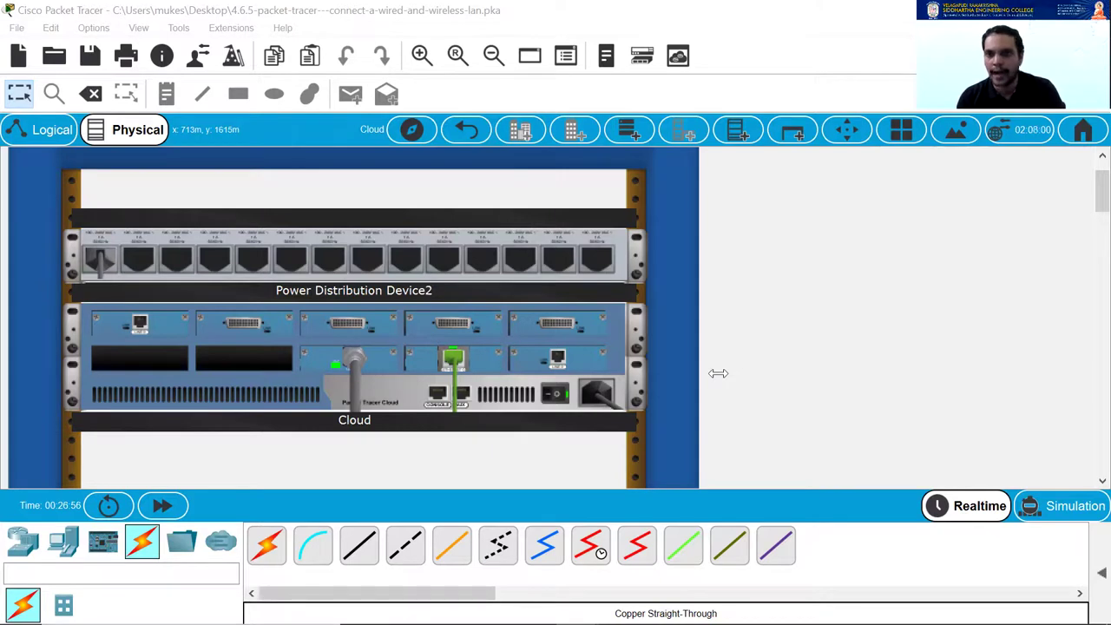
click(467, 132)
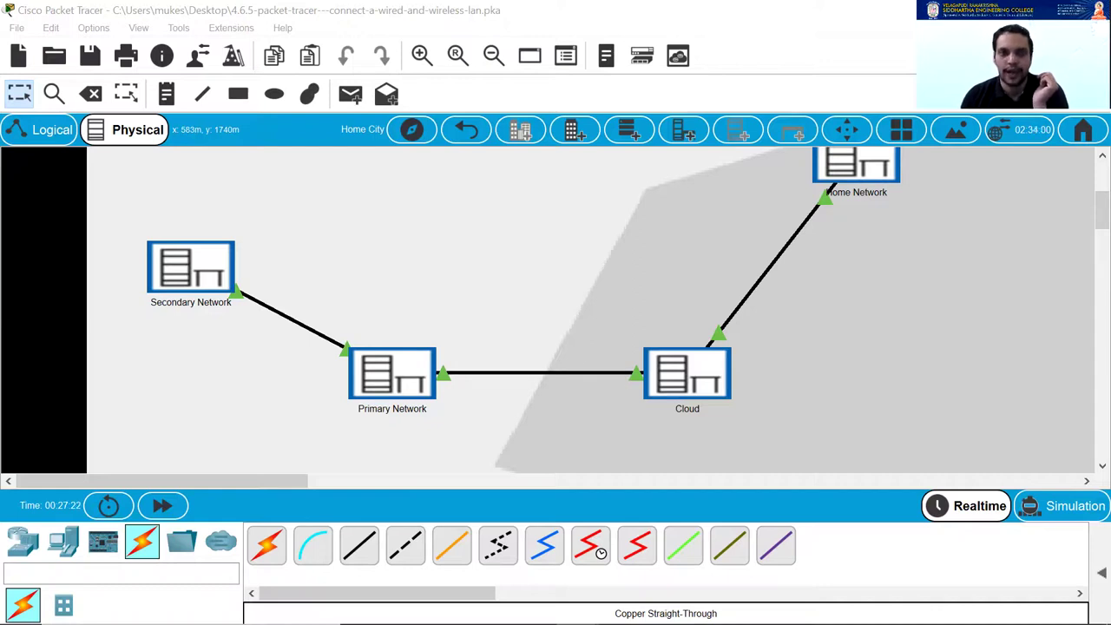
Open the Primary Network location and examine Router0 and the netacad.pka server in its rack.
click(404, 372)
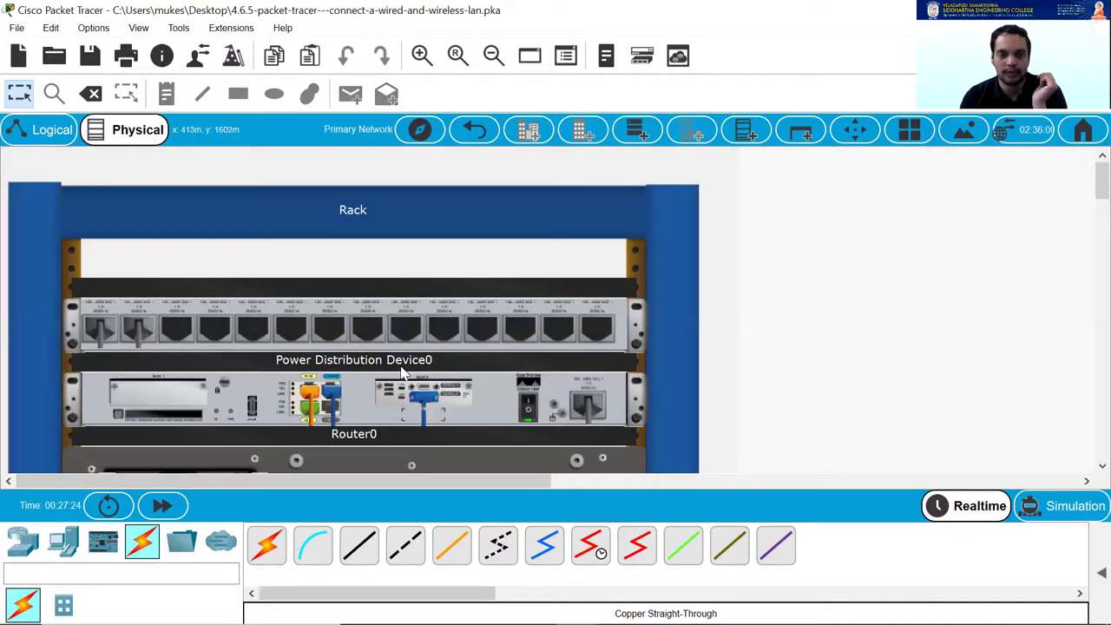
scroll(647, 307, down, 5)
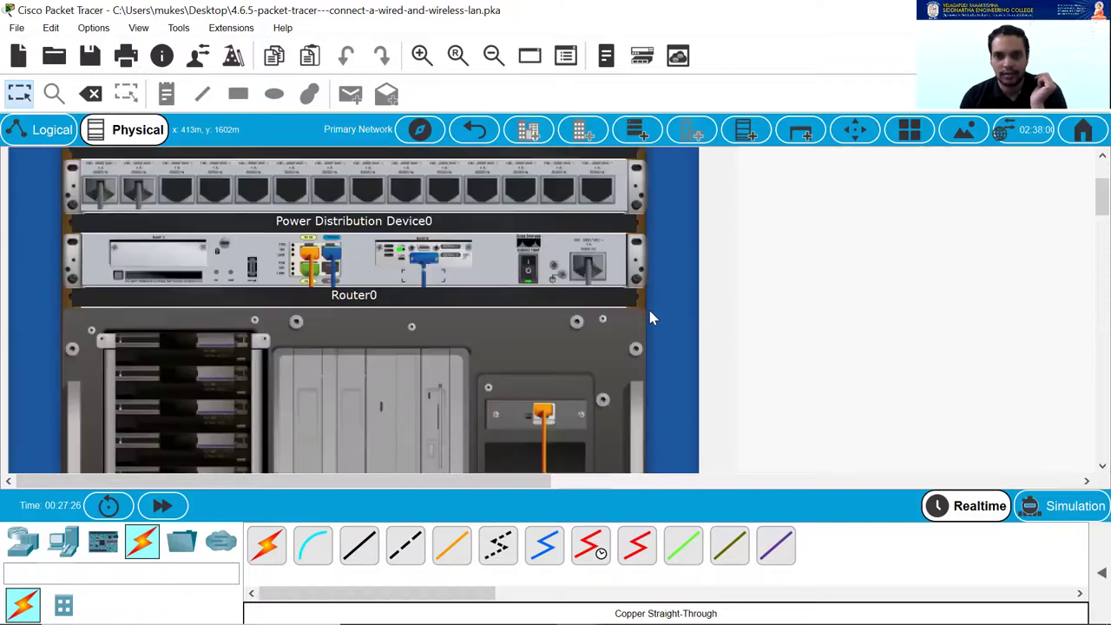
scroll(652, 356, down, 2)
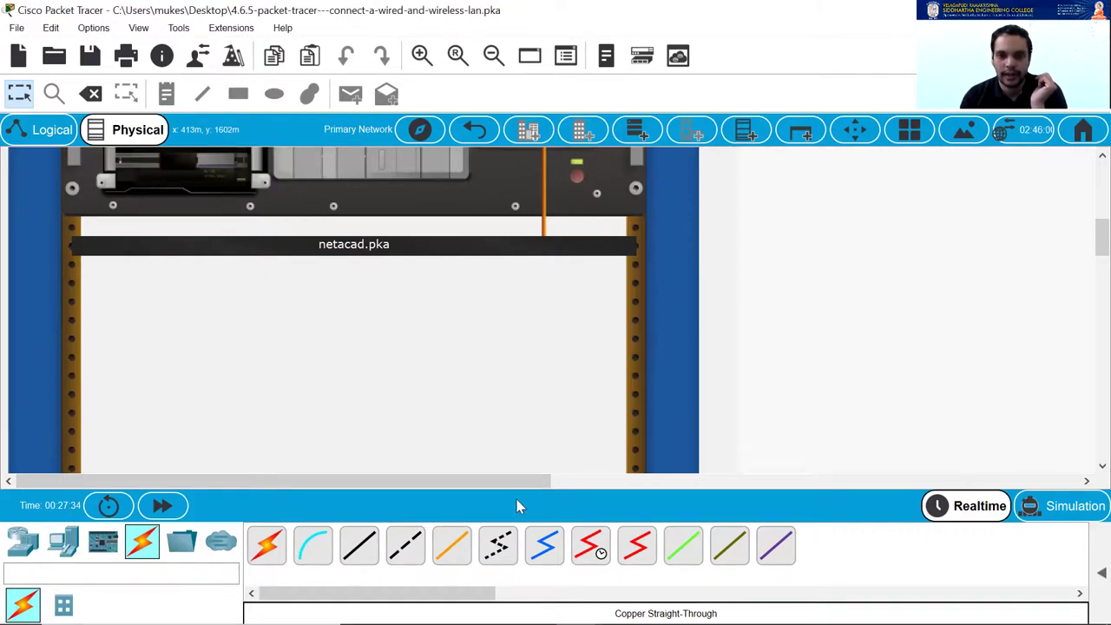
Examine the Configuration Terminal standing beside the rack in the Primary Network.
drag(504, 484, 622, 484)
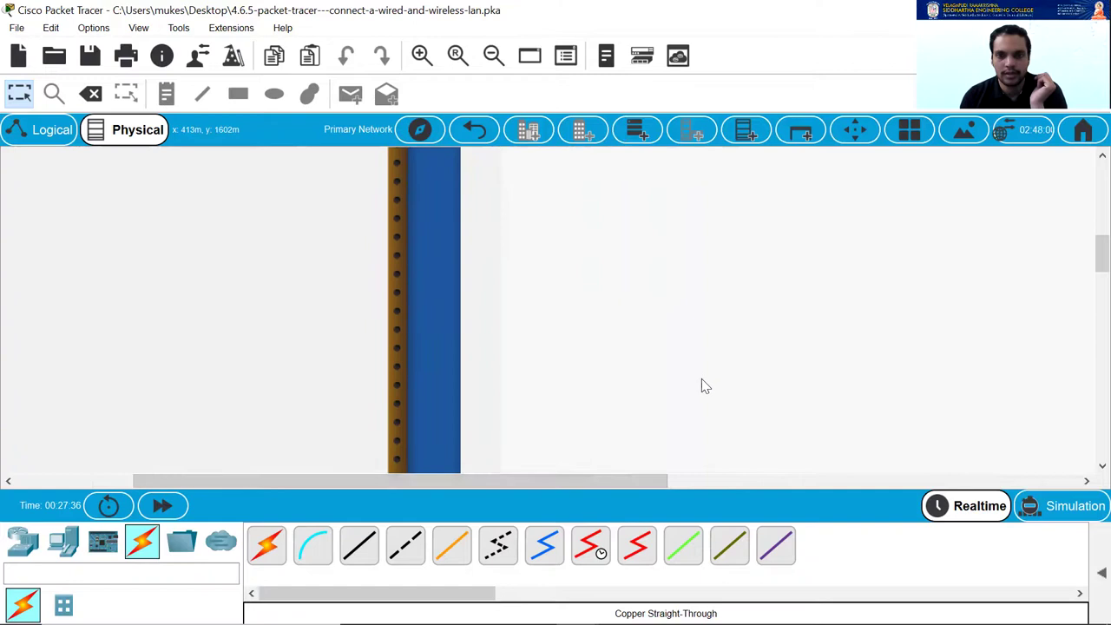
scroll(699, 391, down, 2)
scroll(665, 422, up, 1)
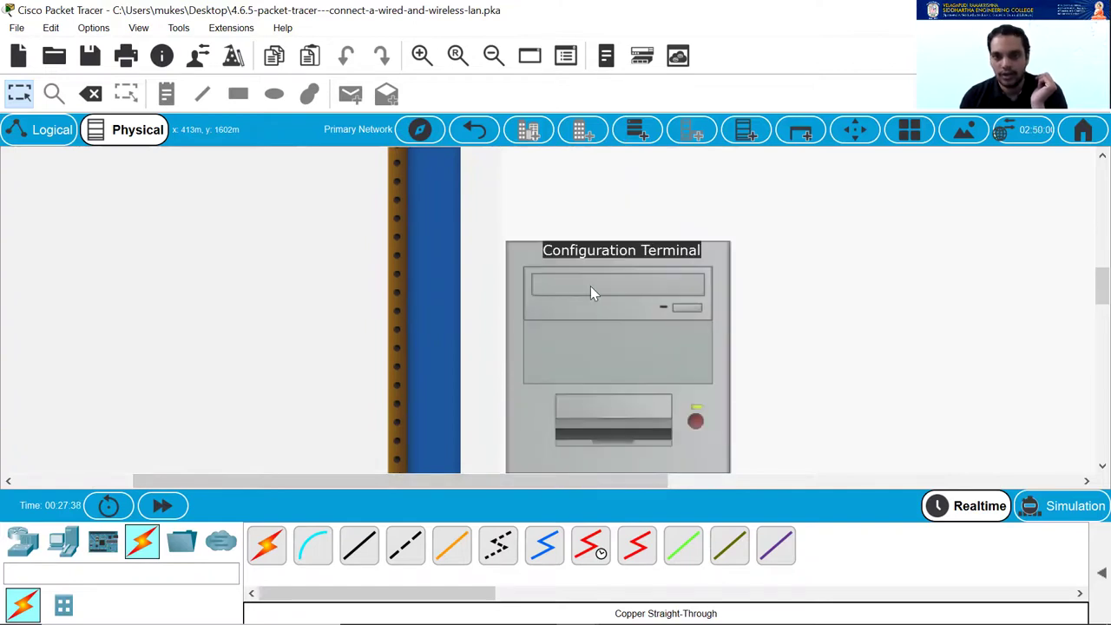
scroll(731, 392, down, 5)
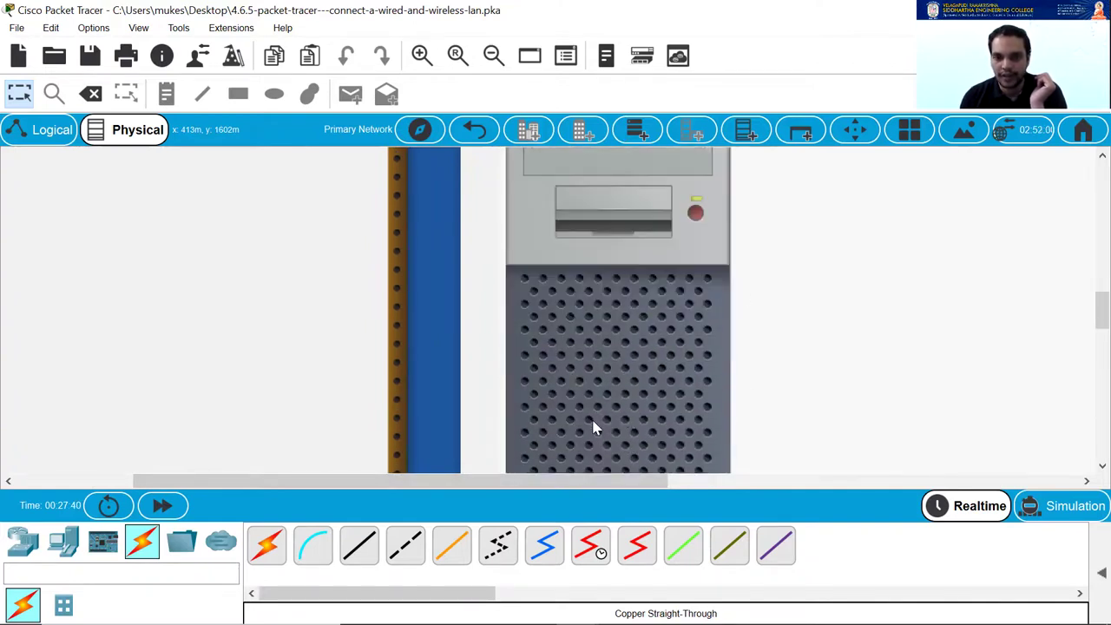
scroll(573, 434, down, 2)
scroll(558, 444, up, 2)
scroll(521, 450, down, 2)
scroll(434, 449, up, 2)
scroll(431, 447, up, 5)
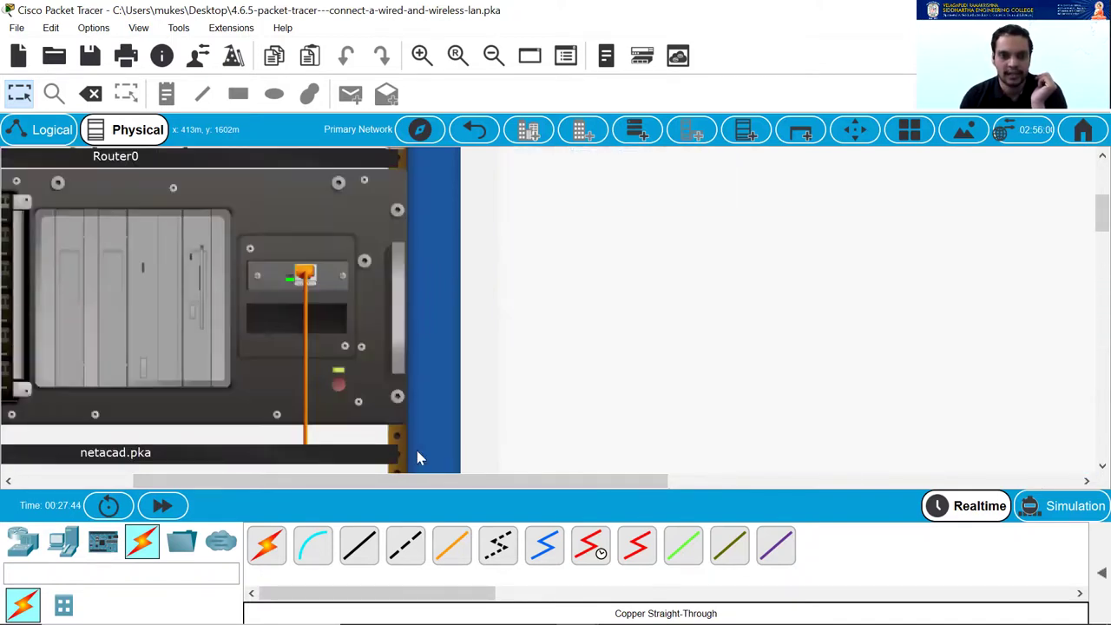
Review the Primary Network's rack and the Configuration Terminal once more, and return to Home City.
drag(461, 480, 352, 481)
scroll(268, 411, up, 4)
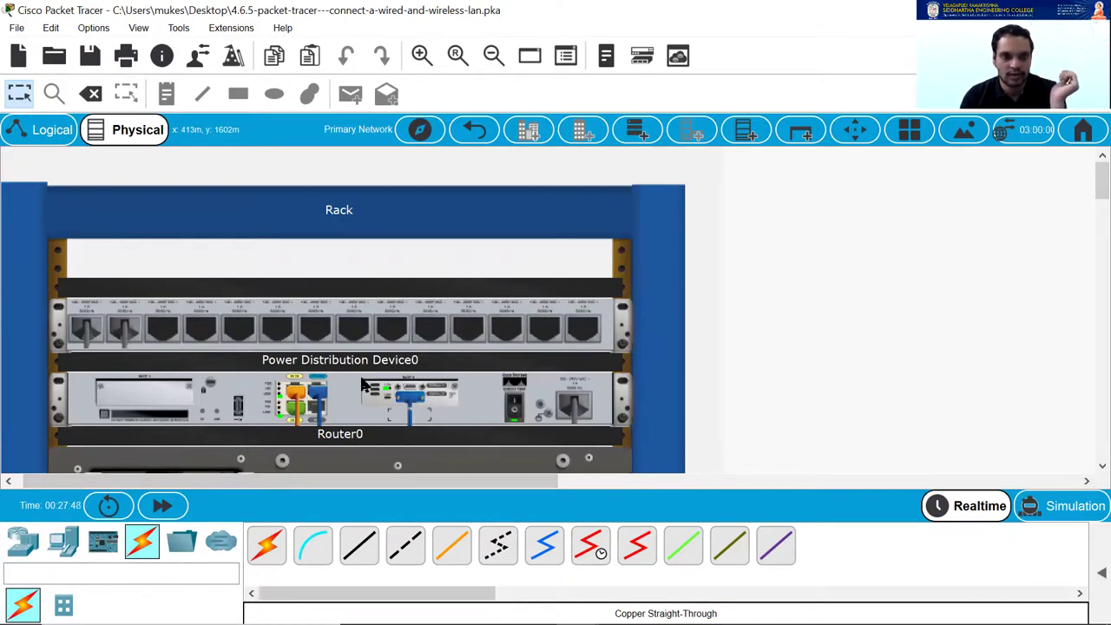
drag(396, 479, 516, 482)
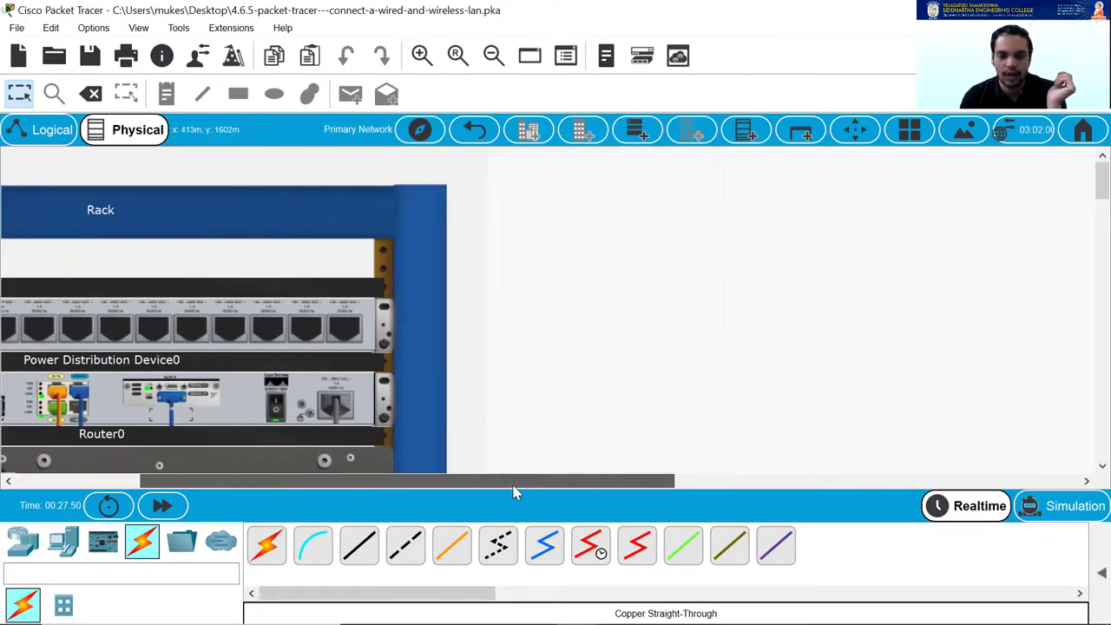
scroll(483, 406, down, 3)
scroll(484, 406, down, 9)
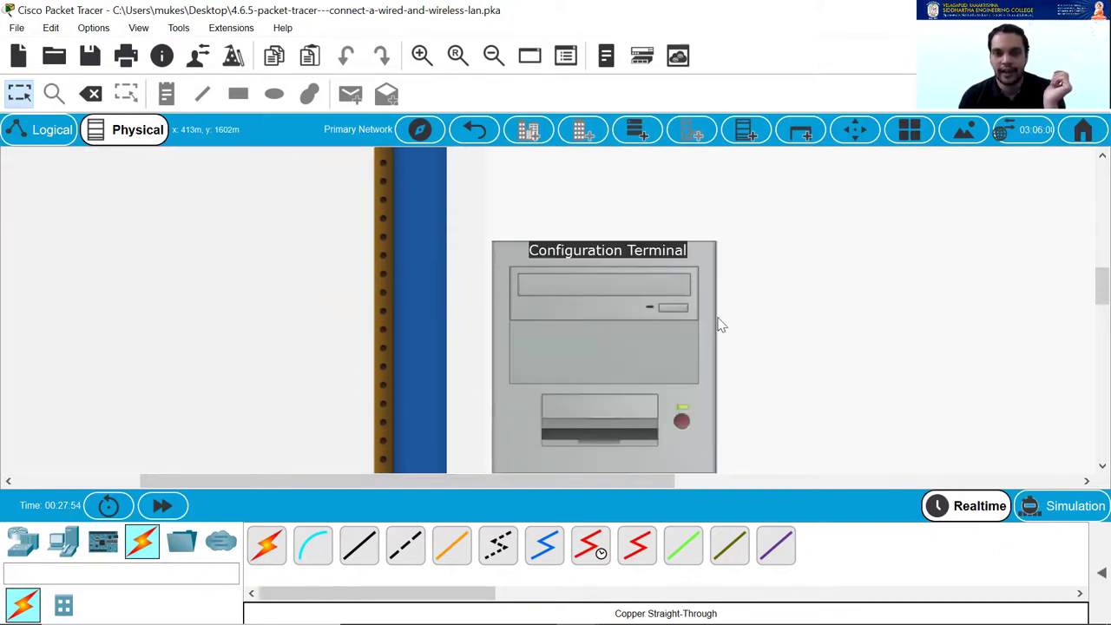
scroll(619, 404, down, 2)
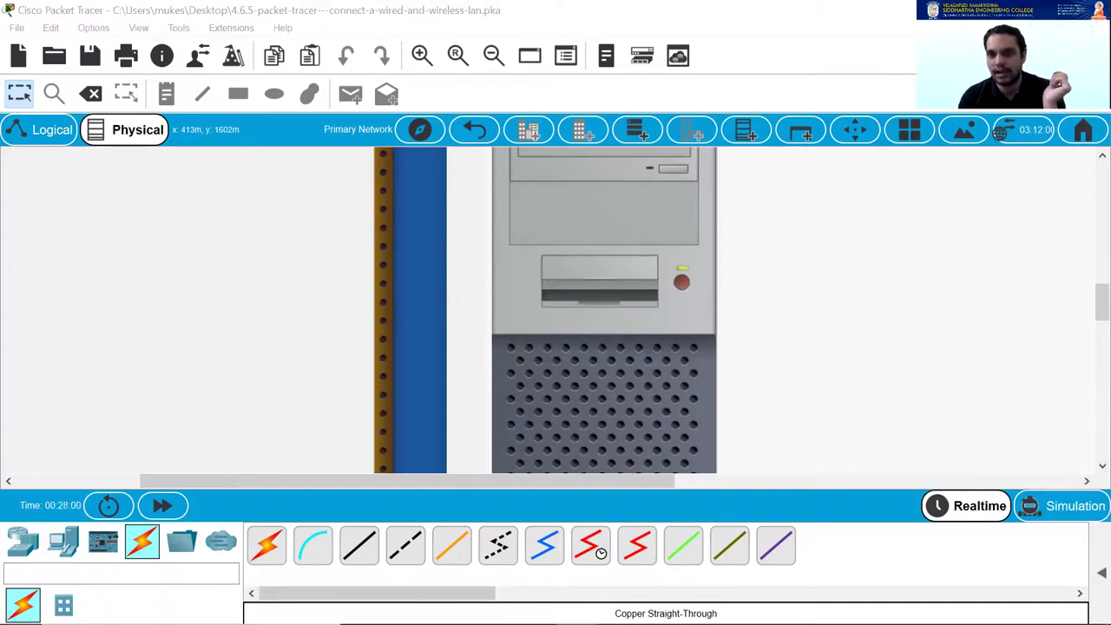
click(474, 130)
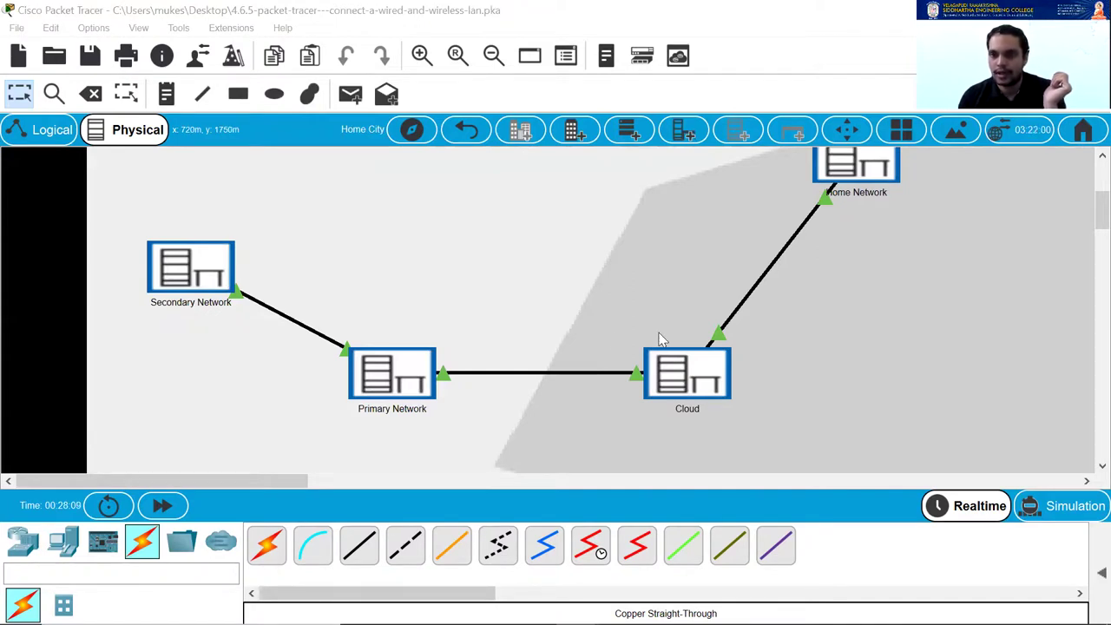
Open the Secondary Network location, examine Router1 and the Switch in its rack, and return to Home City.
click(212, 295)
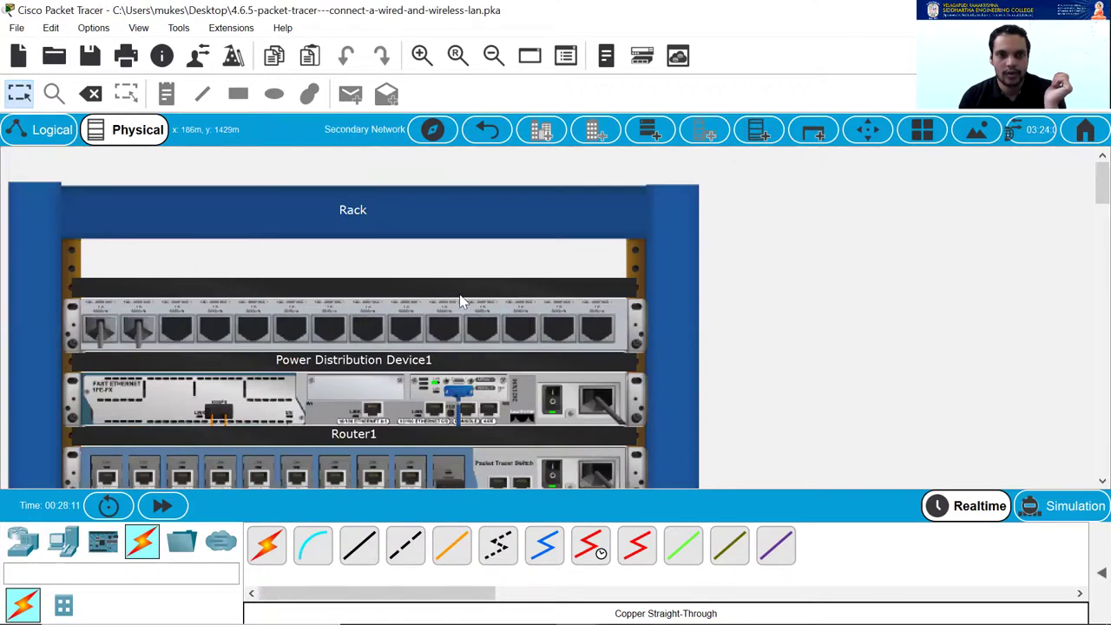
scroll(468, 321, down, 2)
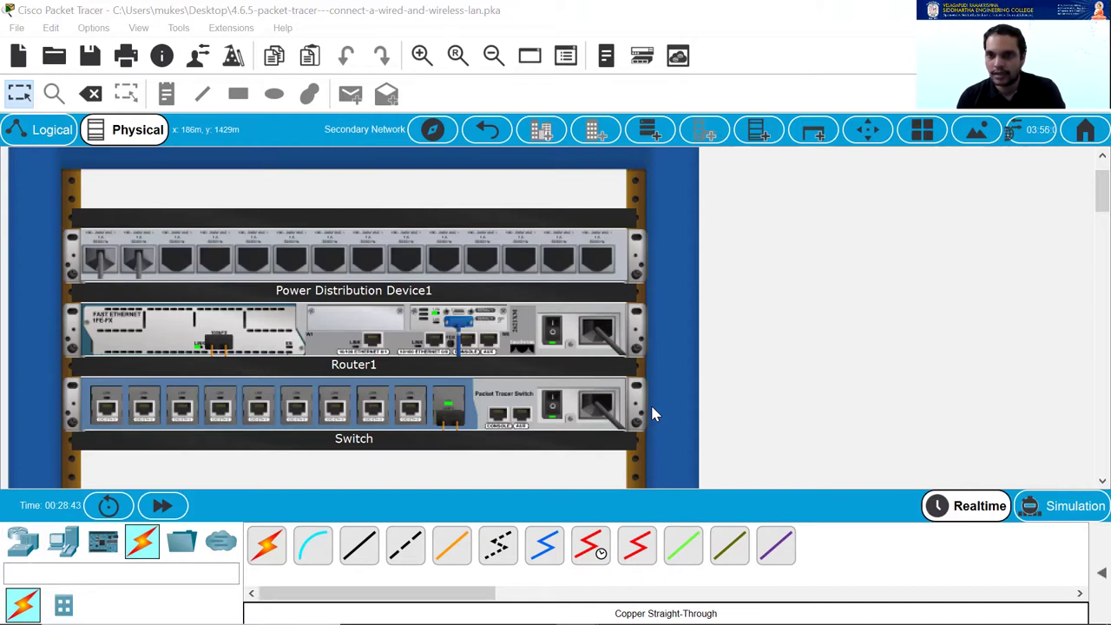
click(475, 129)
Open the Home Network location and examine the Family PC and the Home PC.
scroll(820, 353, up, 2)
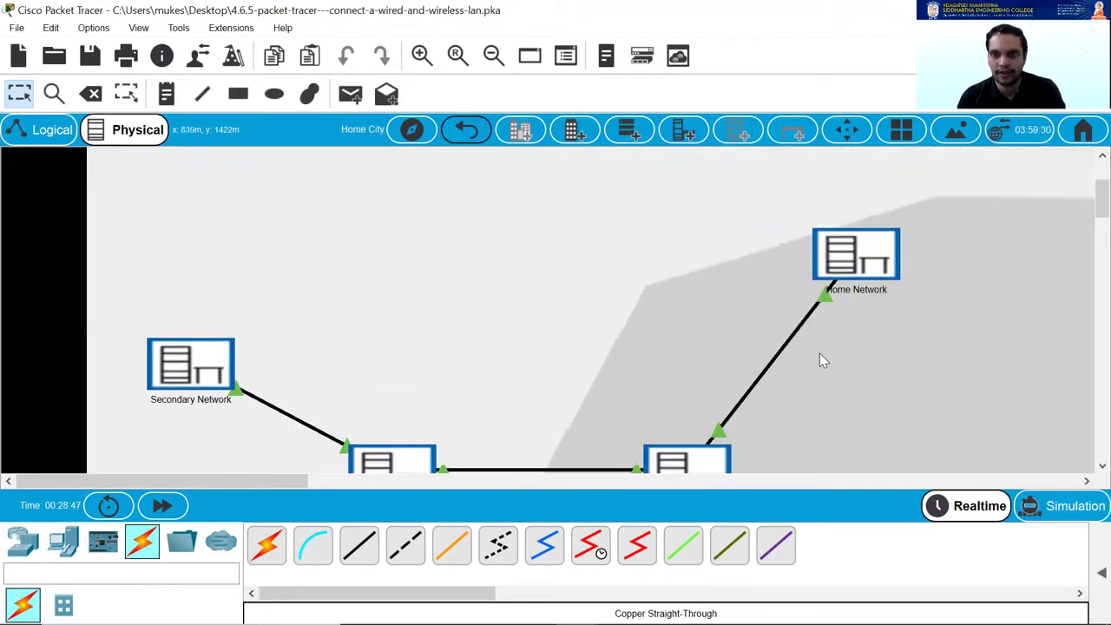
click(864, 251)
scroll(543, 317, down, 10)
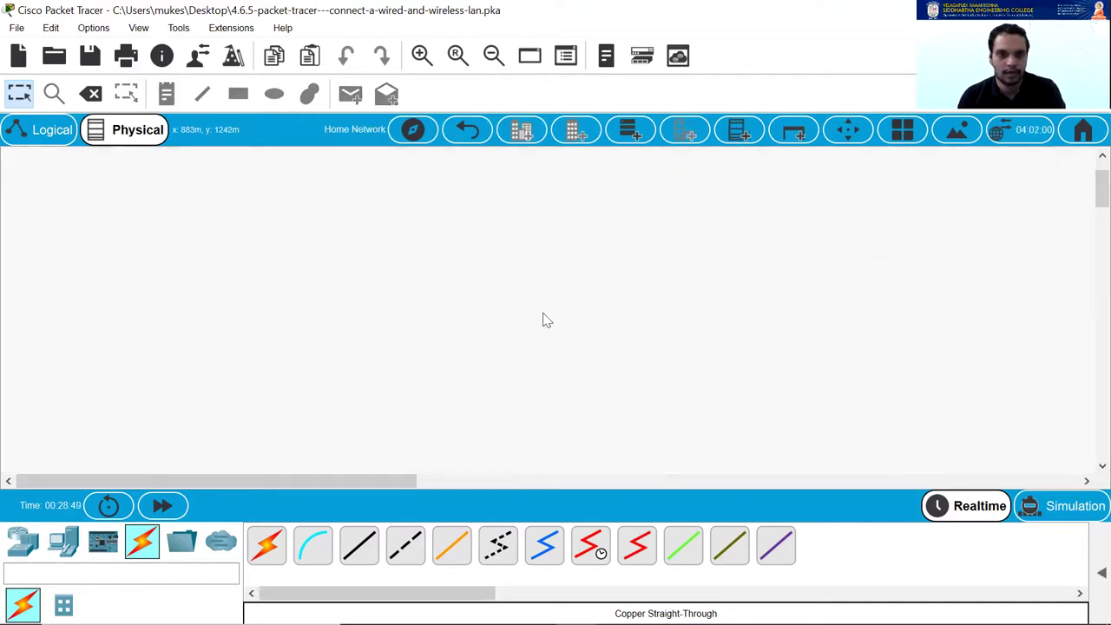
scroll(470, 421, down, 6)
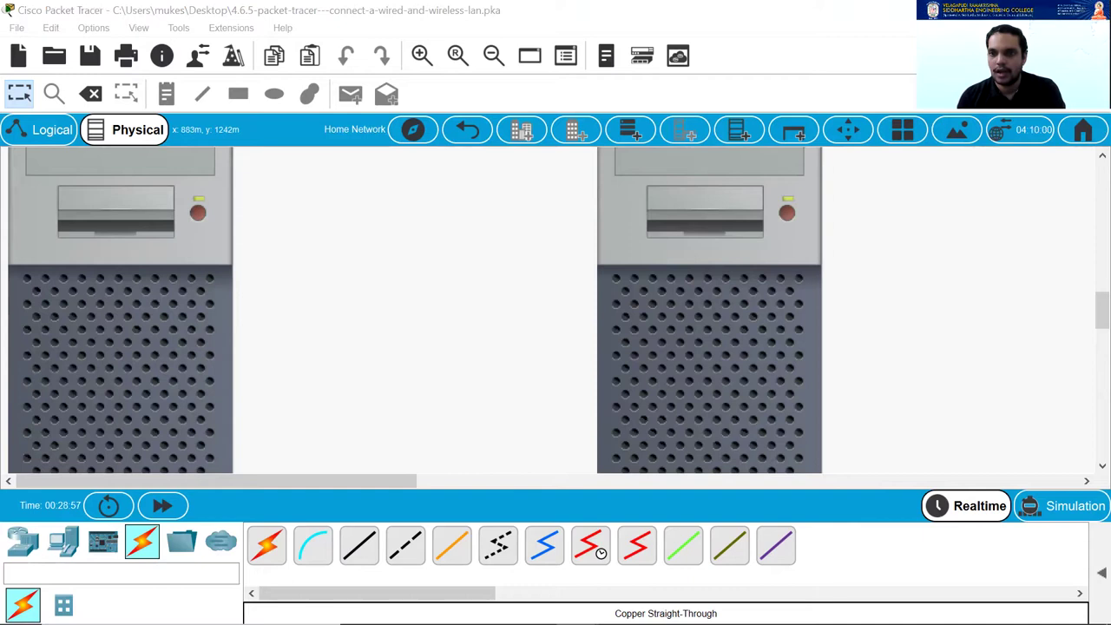
scroll(426, 326, down, 5)
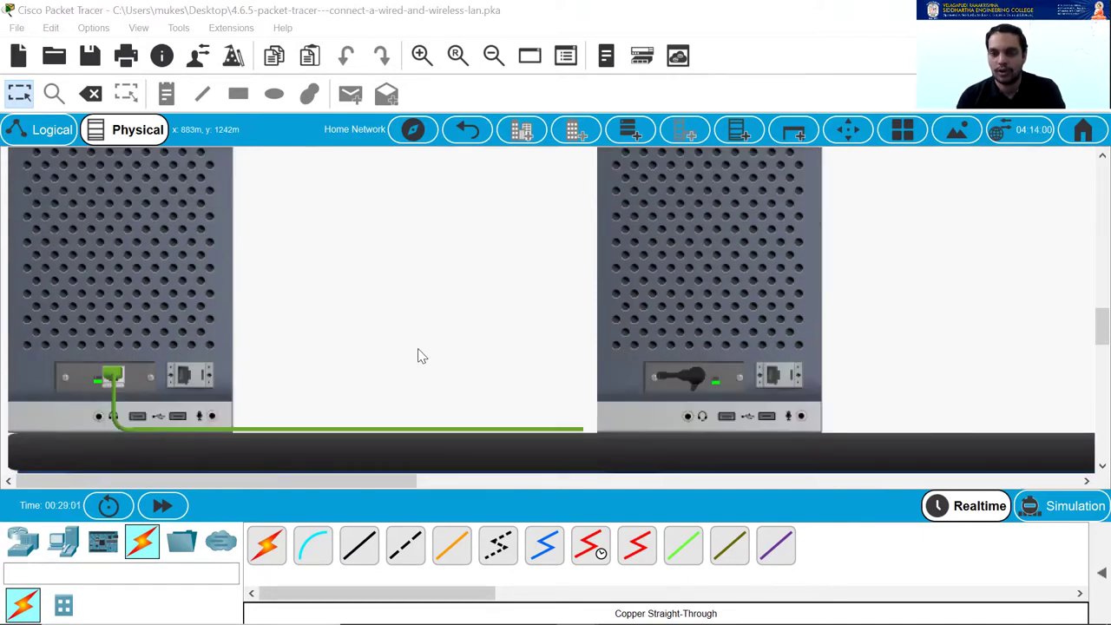
scroll(388, 355, up, 5)
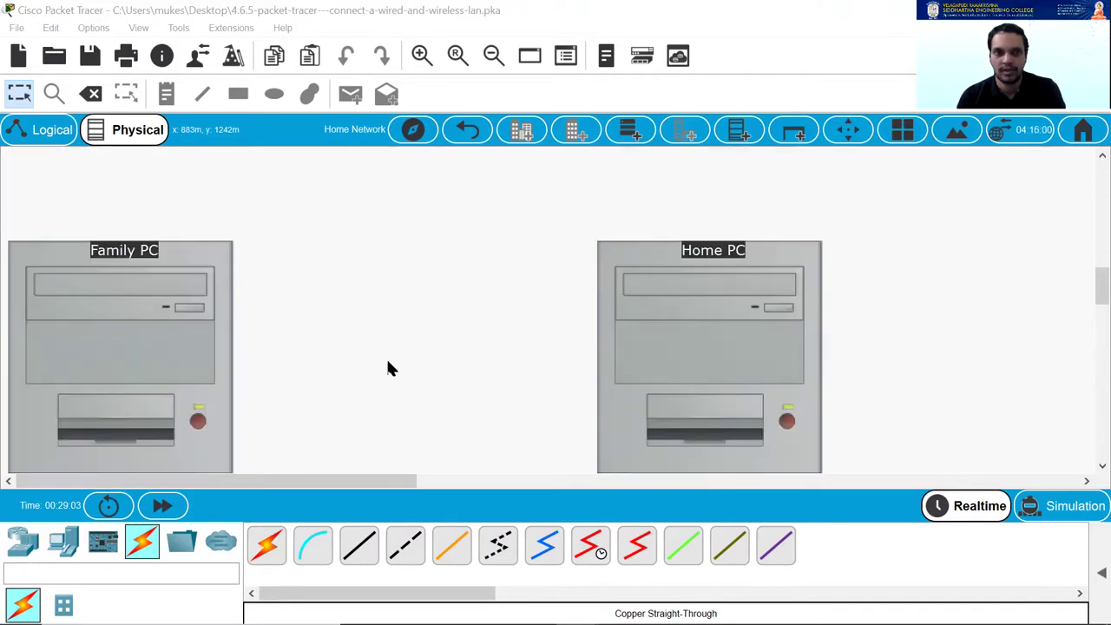
scroll(391, 373, up, 3)
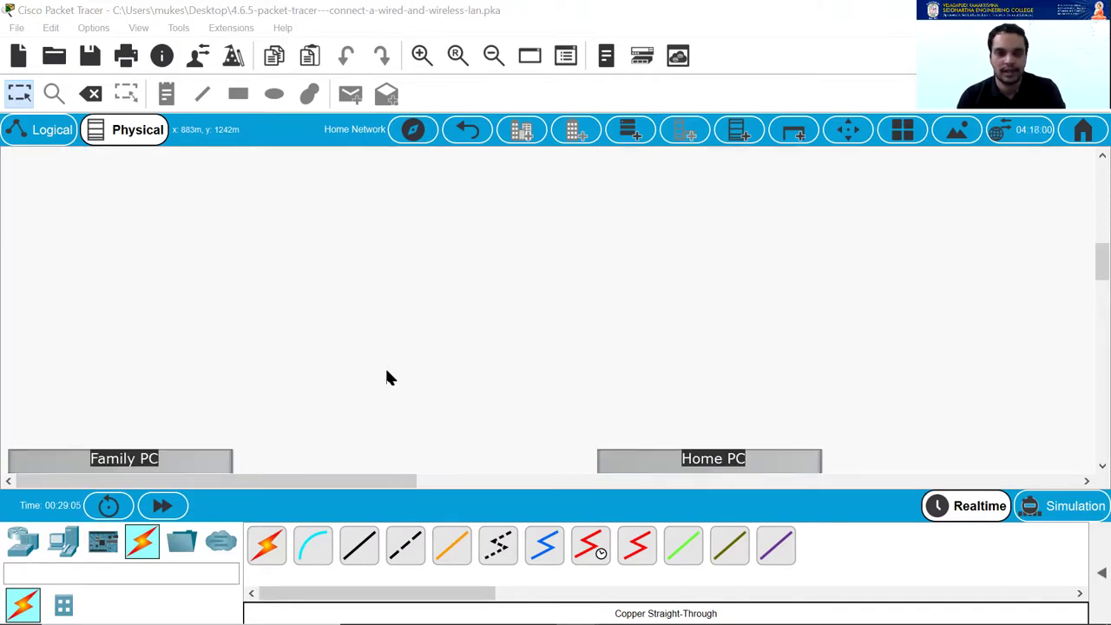
scroll(388, 378, down, 3)
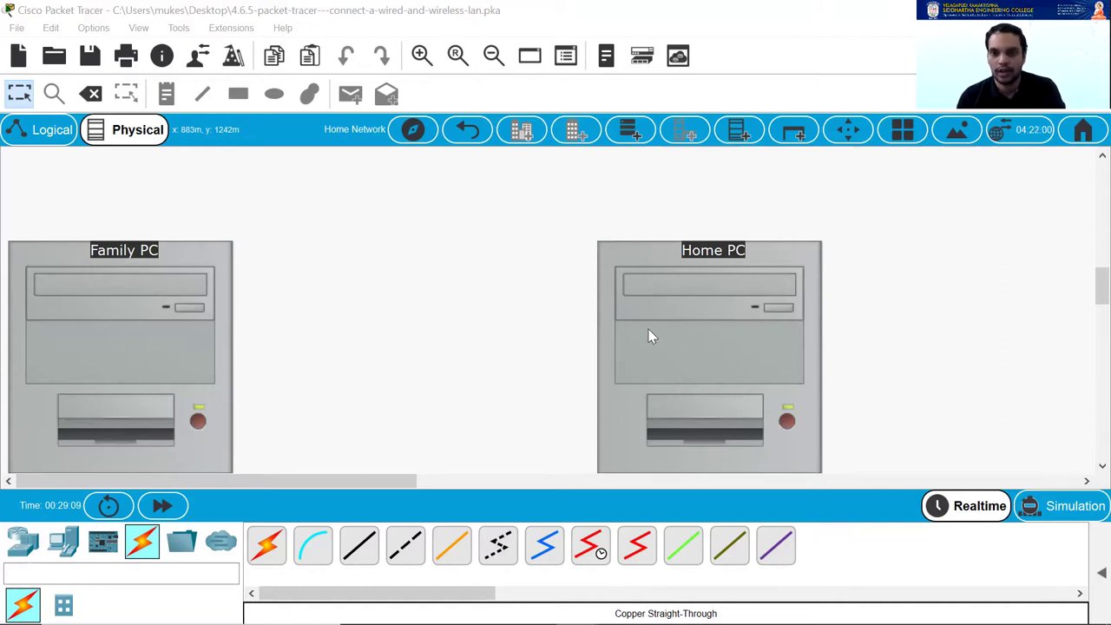
Inspect the network connections of the Family PC and the Home PC, and return to Home City.
scroll(426, 372, down, 5)
scroll(199, 353, up, 4)
drag(372, 482, 324, 449)
scroll(456, 431, down, 5)
scroll(717, 438, up, 4)
scroll(706, 355, down, 3)
scroll(367, 432, up, 3)
scroll(416, 421, down, 6)
scroll(416, 421, up, 5)
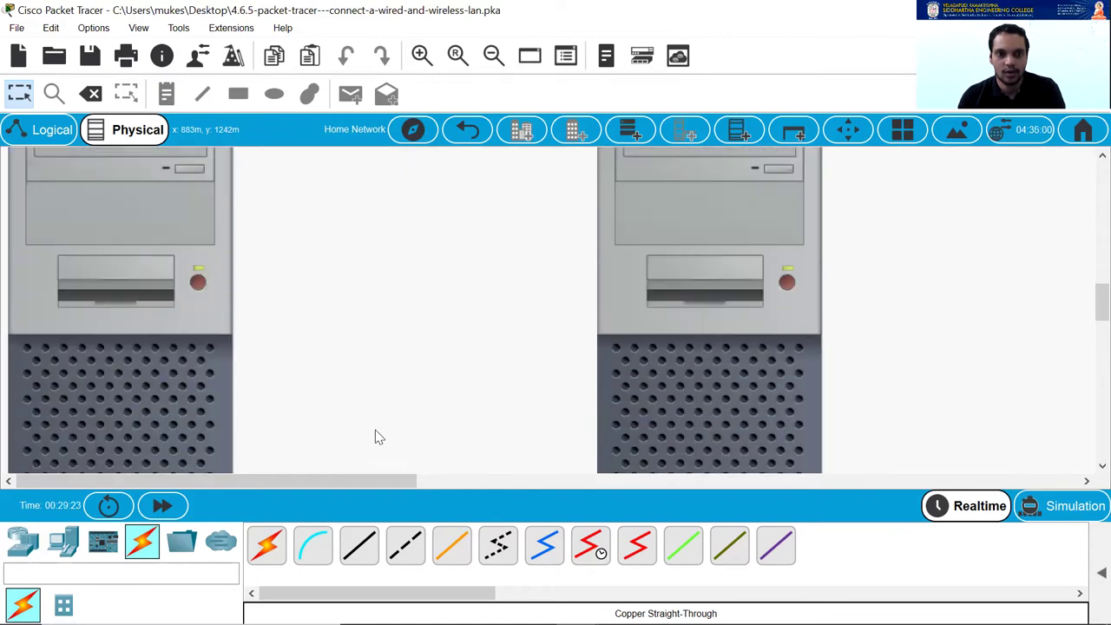
scroll(398, 429, up, 2)
scroll(398, 429, up, 2)
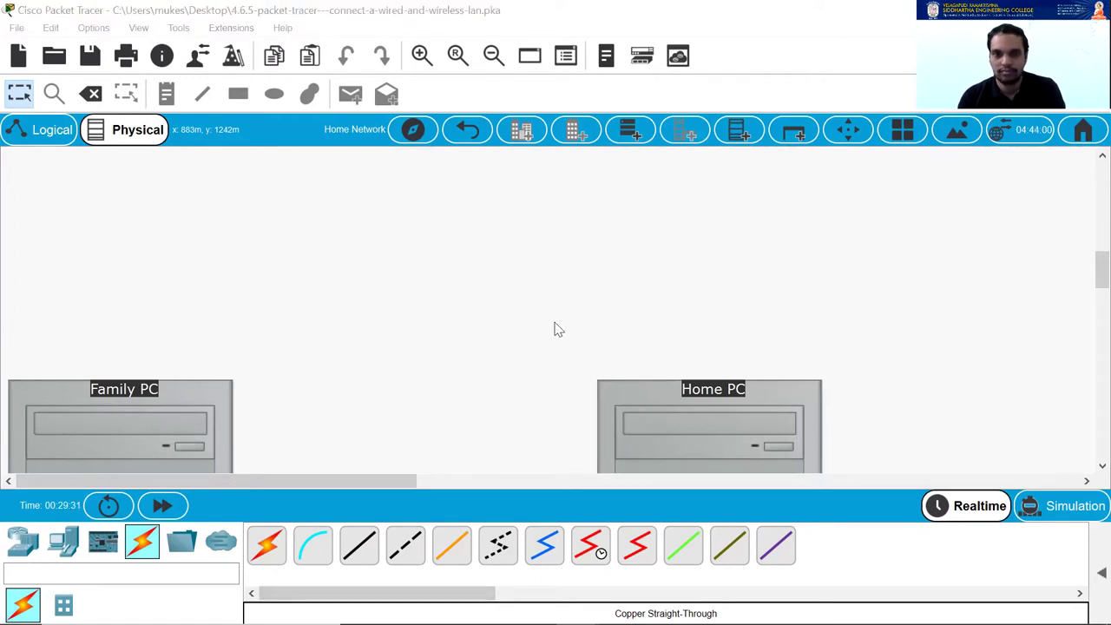
click(467, 130)
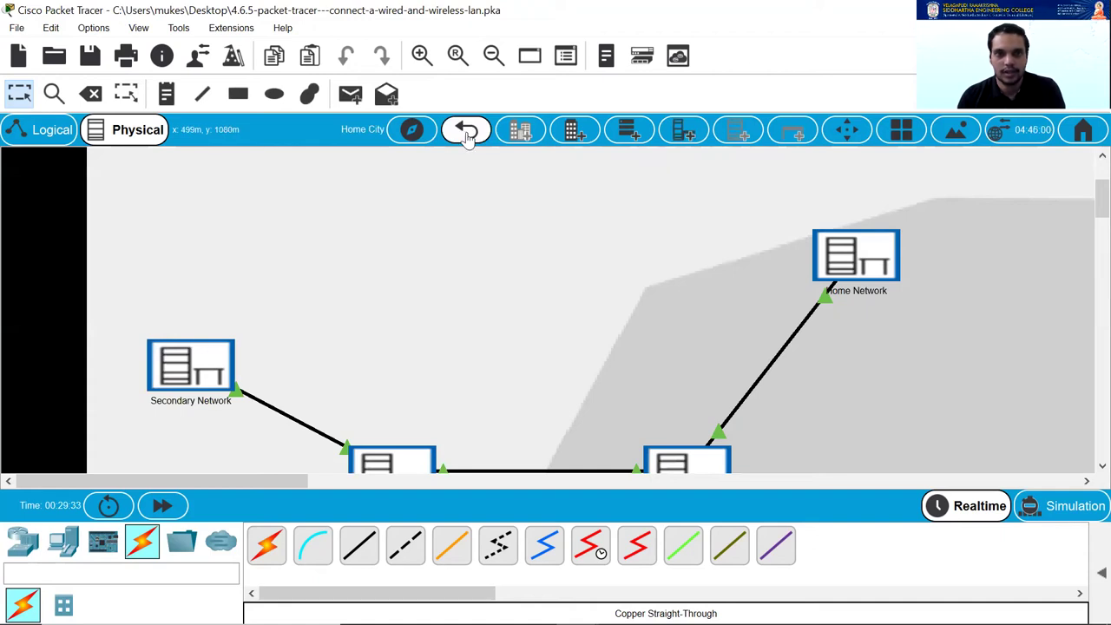
Switch back to the logical workspace and review the fully cabled topology.
click(26, 136)
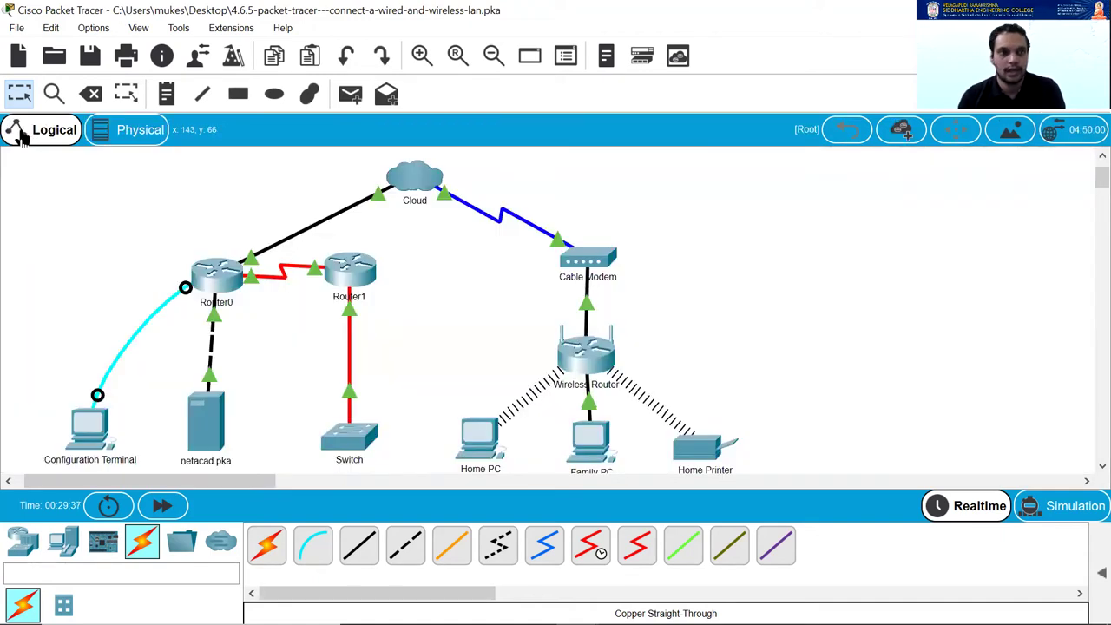
scroll(684, 305, down, 1)
scroll(735, 475, up, 1)
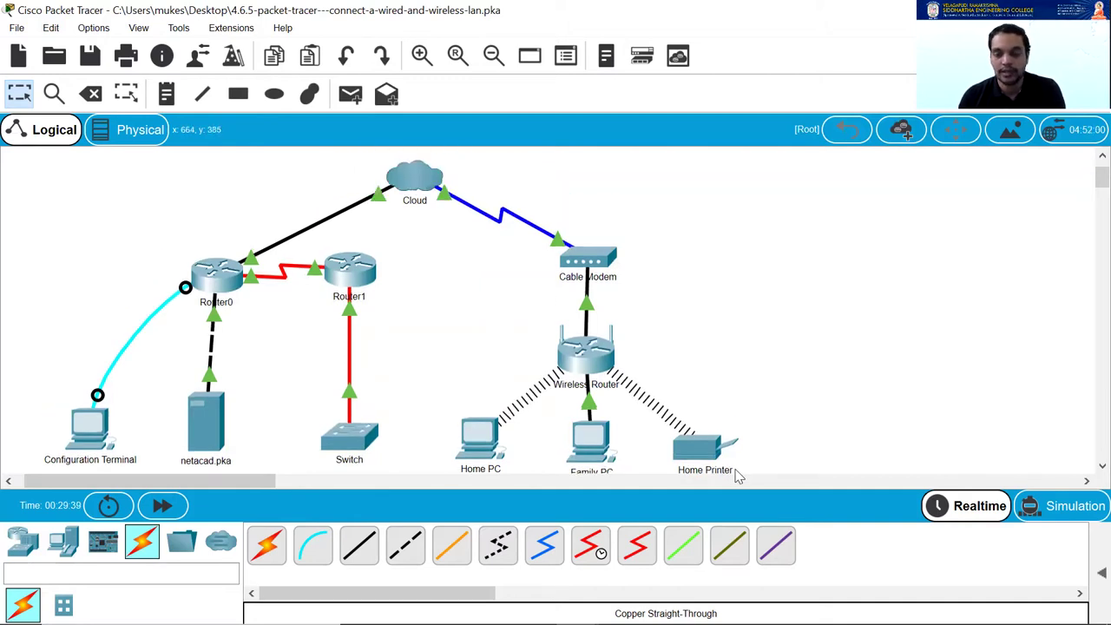